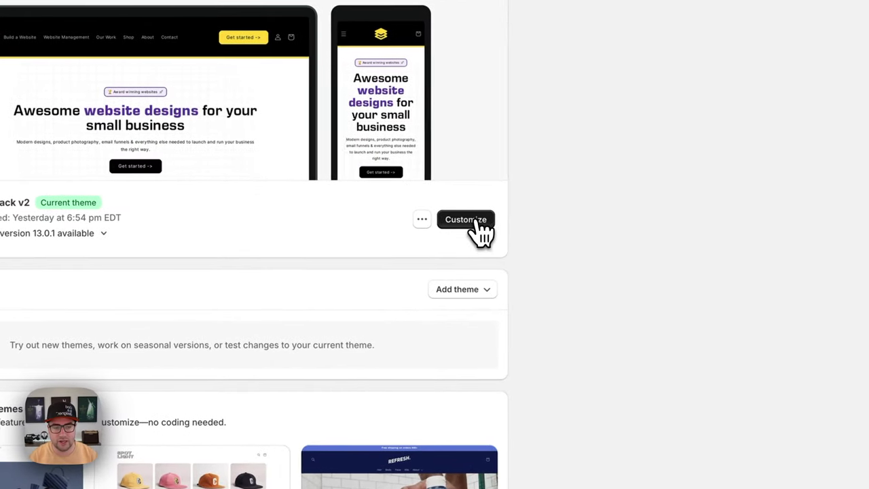
Step: Launch the theme editor for the current BrandStack v2 theme from the Themes page
left_click(477, 225)
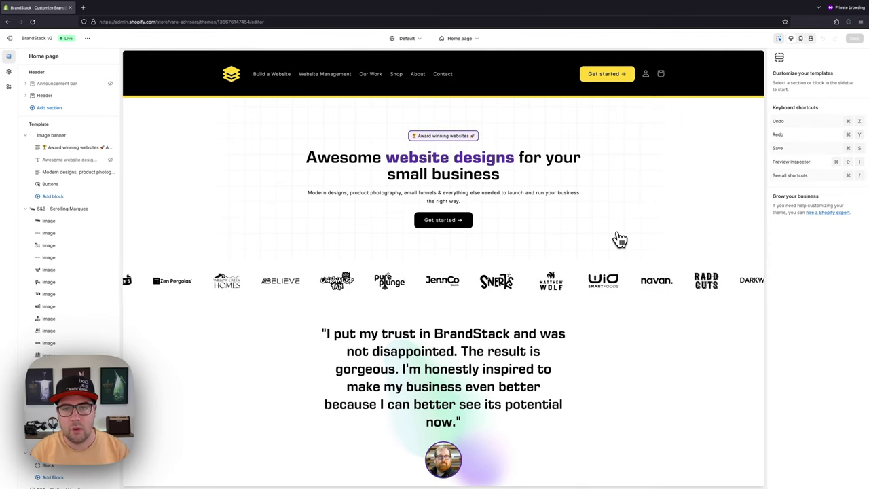
Step: Turn off the preview inspector and navigate the preview to the Contact page
left_click(780, 39)
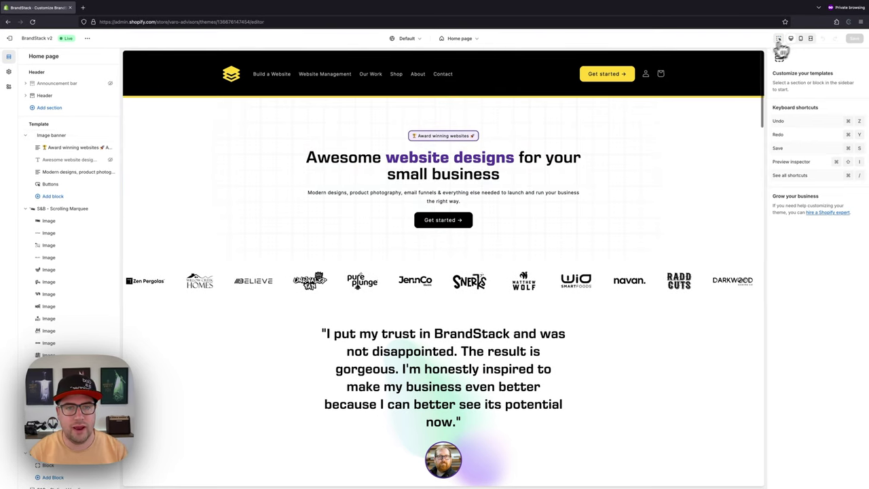
left_click(443, 74)
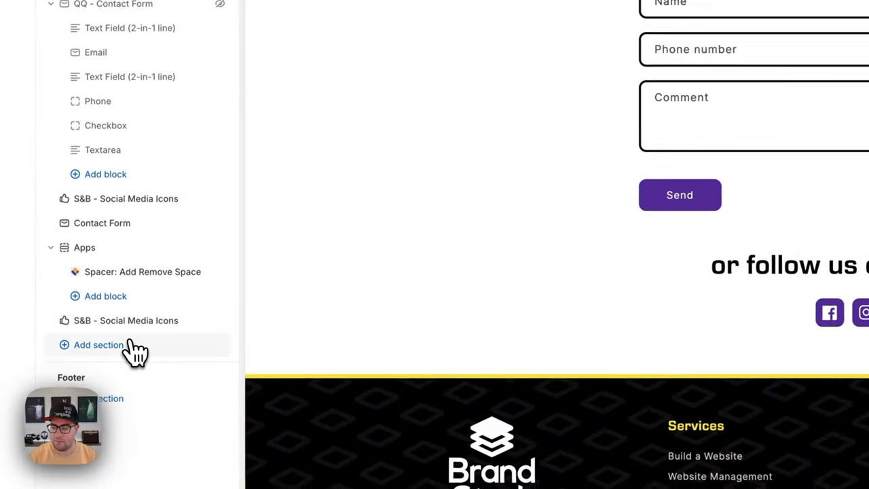
Step: Search 'mini' and add the S&B - Mini Icon Menu section to the Contact template
left_click(65, 412)
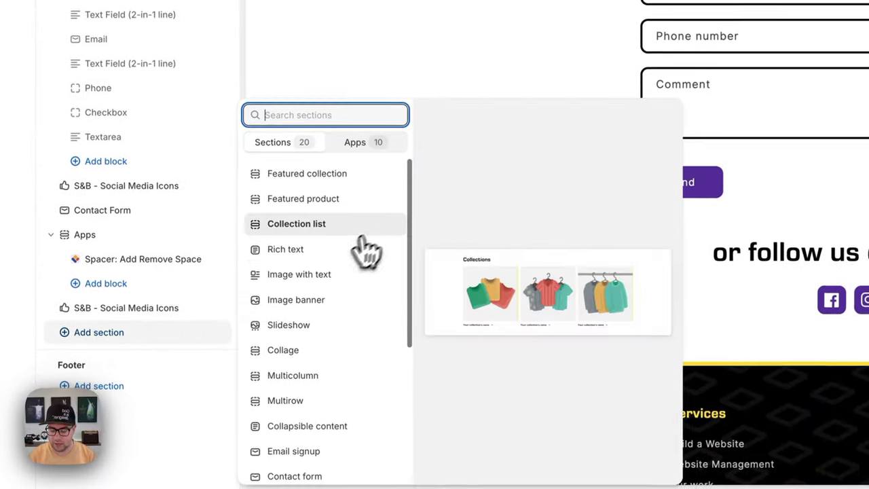
type("mini")
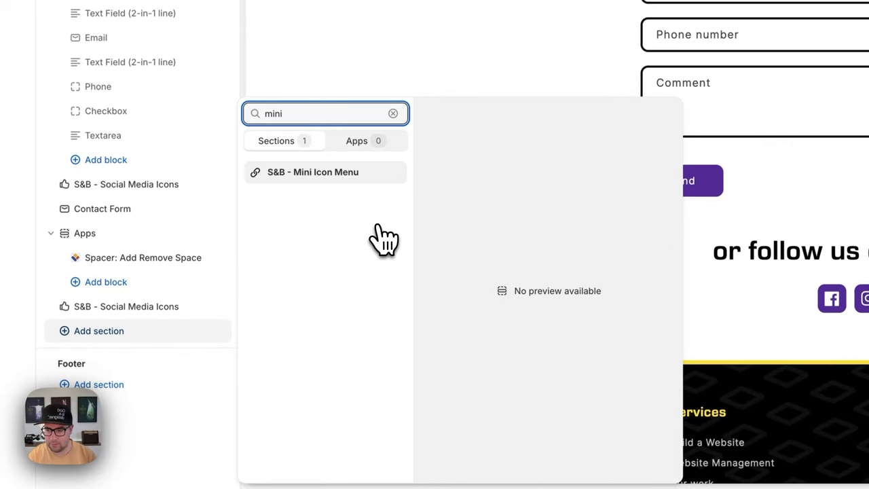
left_click(322, 178)
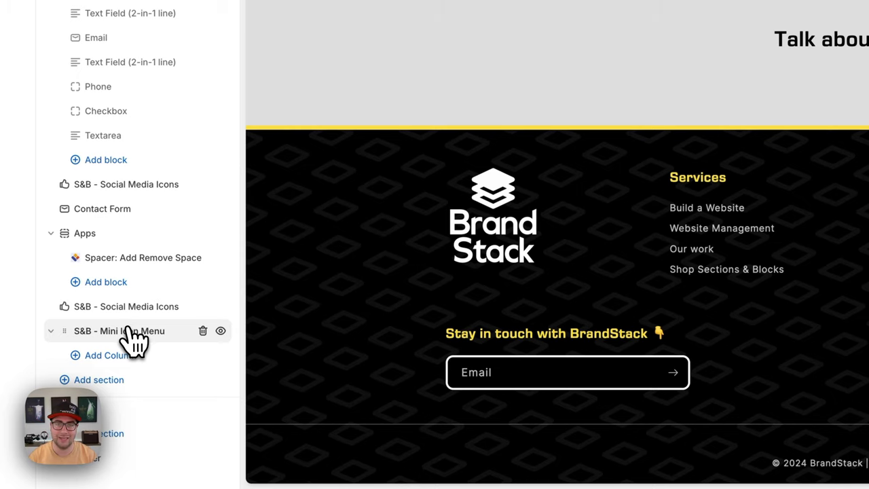
Step: Add seven Text column blocks to the S&B - Mini Icon Menu section
left_click_drag(136, 340, 111, 366)
left_click(110, 380)
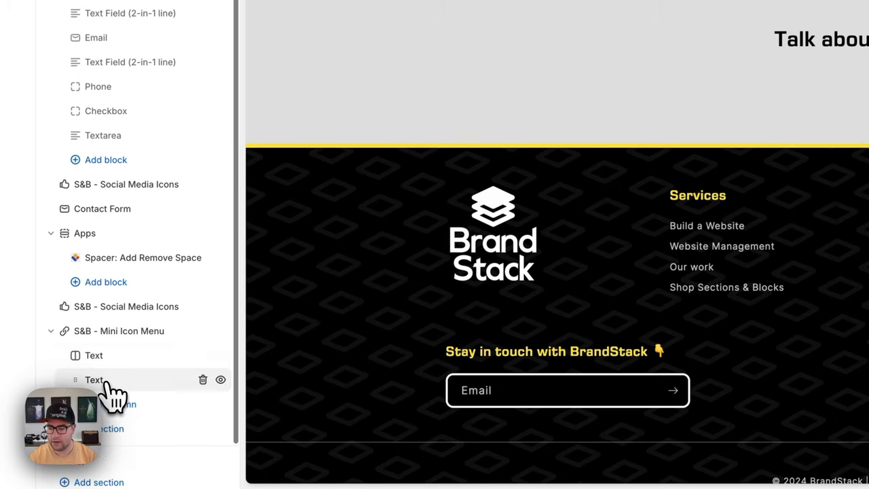
left_click(107, 404)
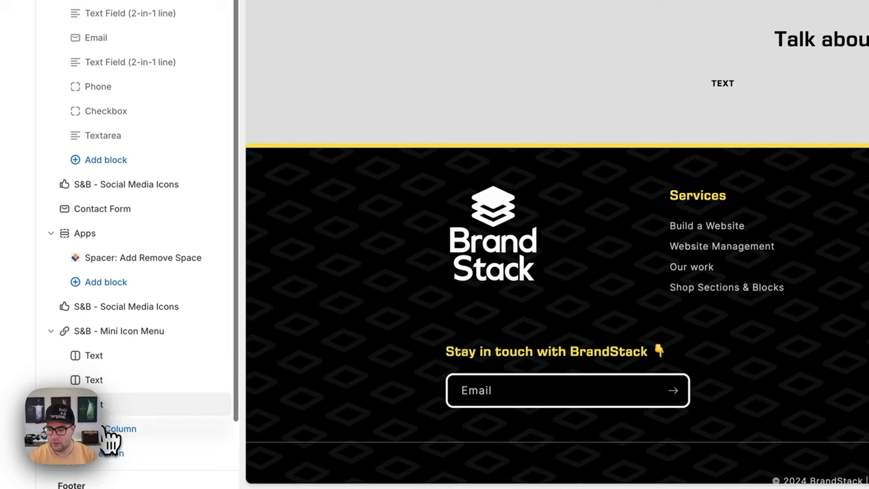
left_click(109, 429)
scroll(112, 407, "down", 2)
left_click(112, 387)
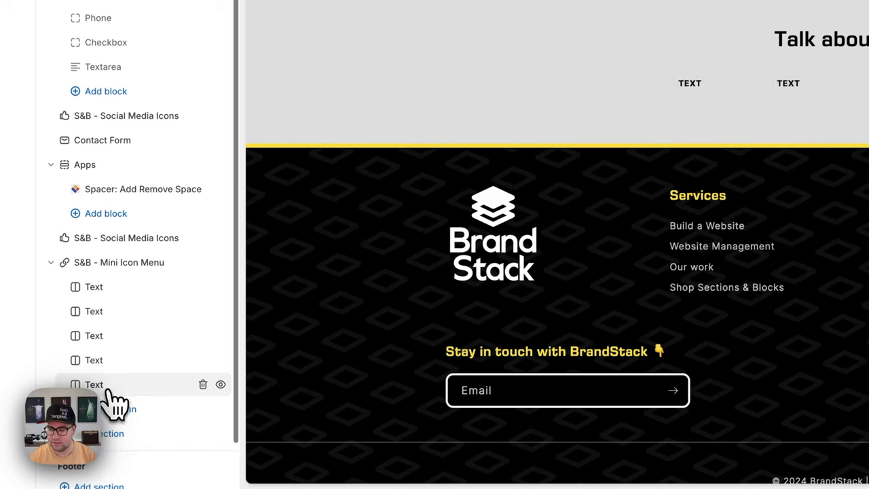
left_click(112, 410)
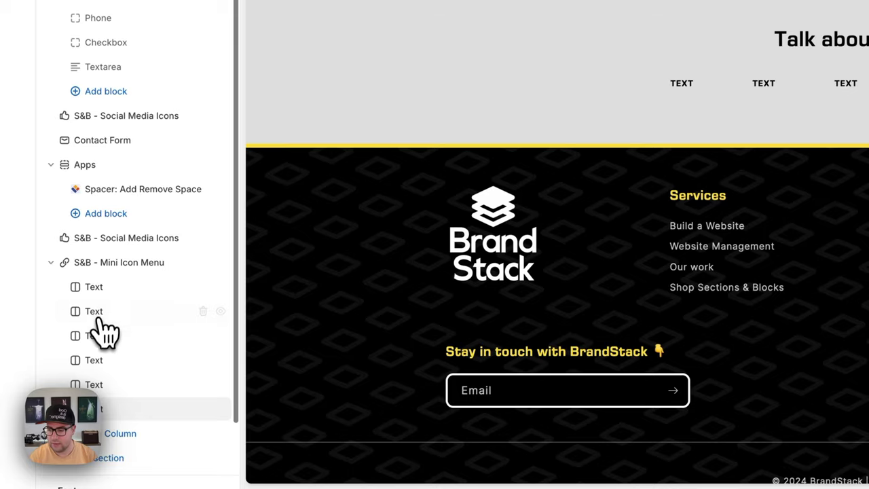
left_click(107, 433)
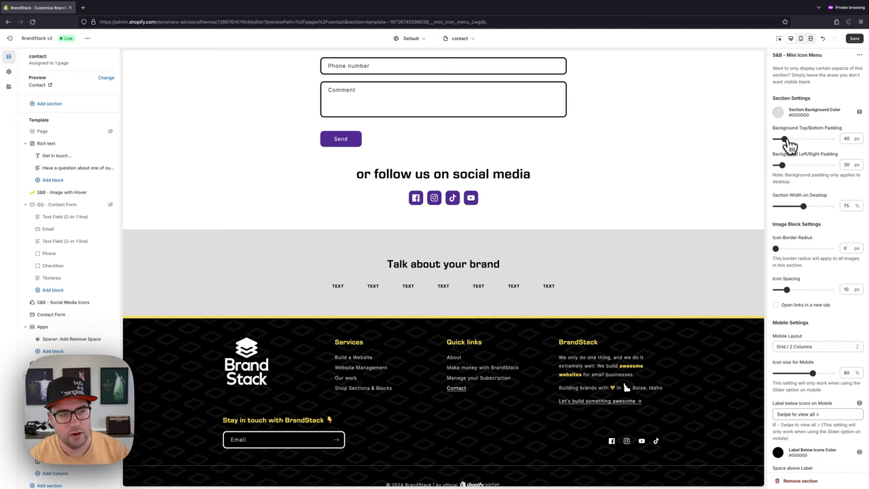
Step: Set the Mini Icon Menu's Section Background Color to hex F5F5F5
left_click(777, 112)
type("553499")
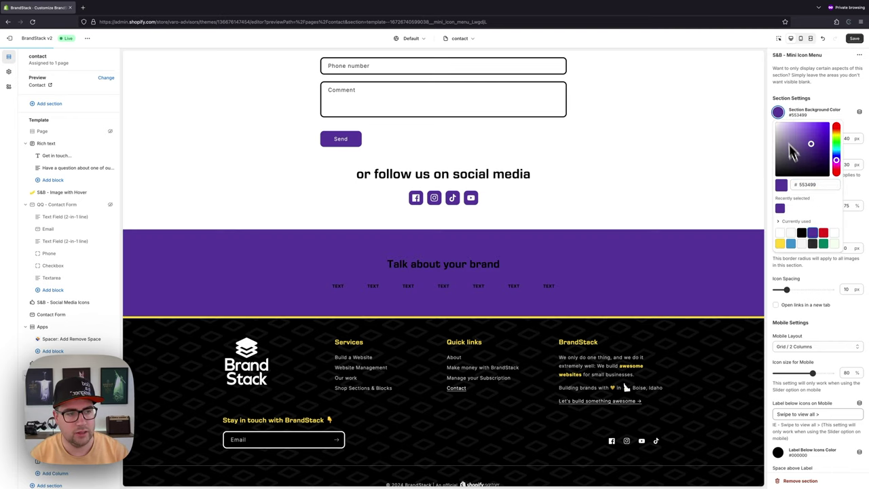
mouse_move(794, 140)
left_mouse_down()
mouse_move(808, 168)
mouse_move(808, 158)
mouse_move(779, 138)
left_mouse_up()
left_click(811, 184)
type("f5f5f")
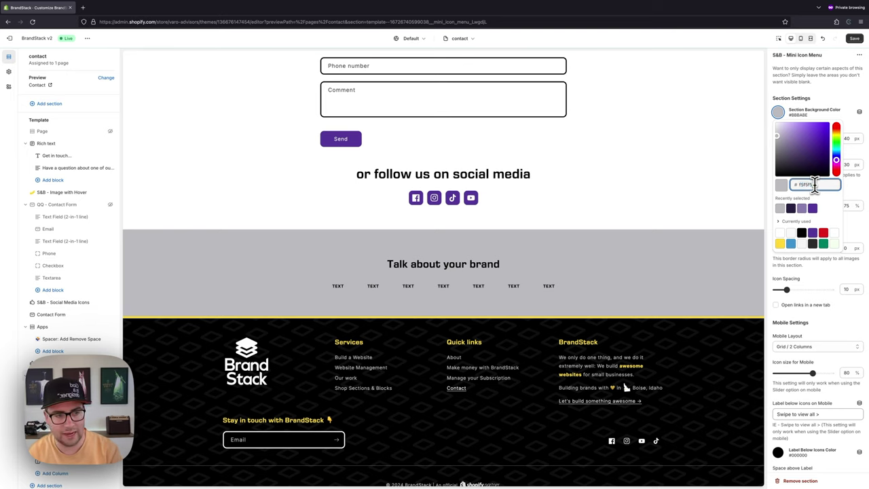
type("5")
left_click(783, 117)
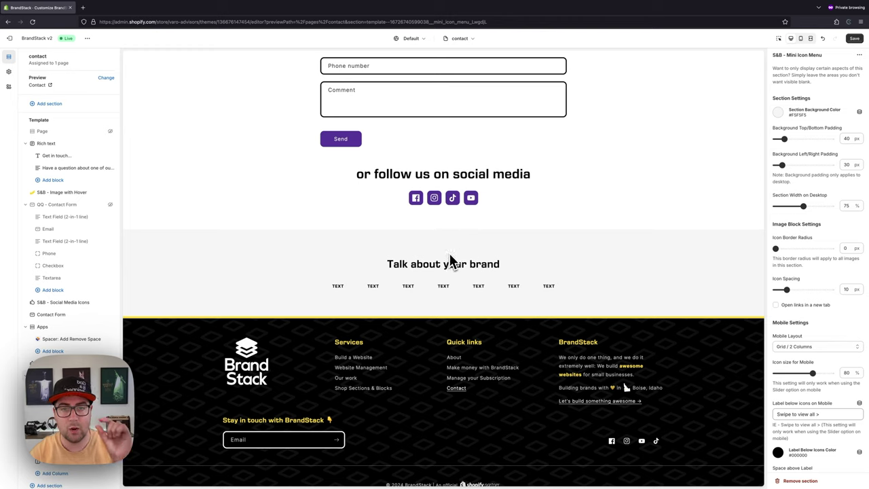
Step: Set the section's top/bottom padding to 65 px and left/right padding to 0 px
left_click_drag(786, 139, 819, 138)
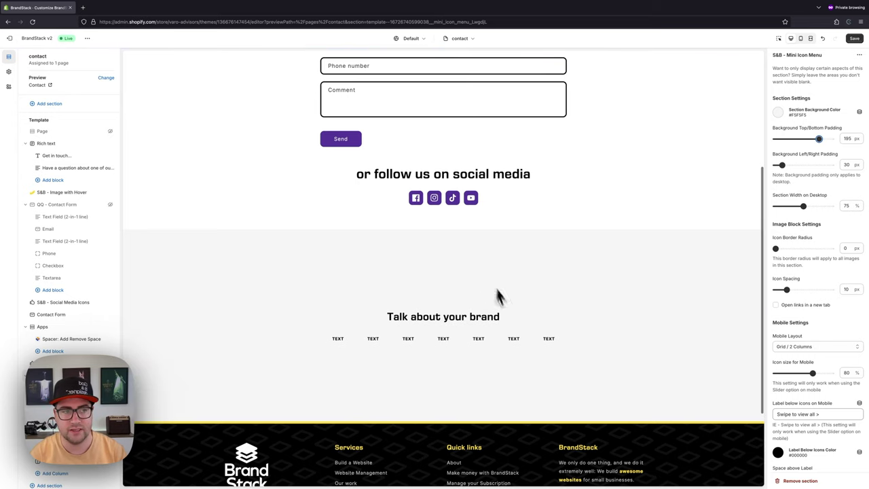
left_click_drag(819, 138, 792, 141)
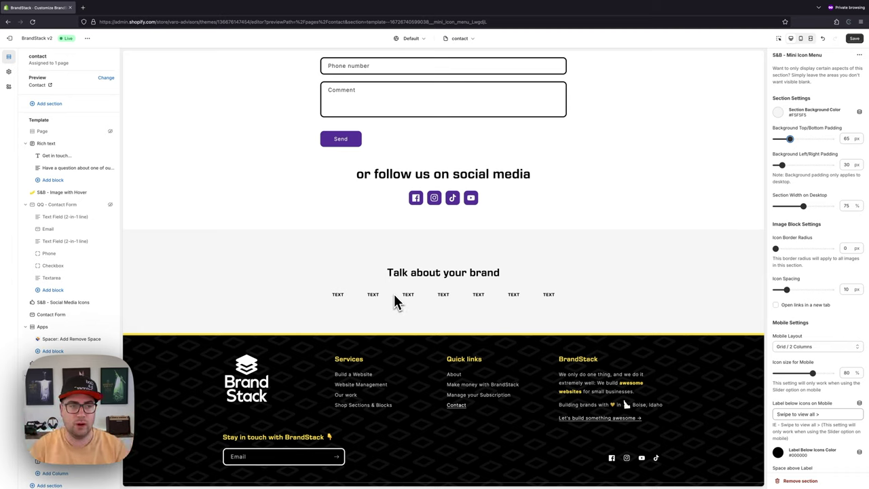
left_click_drag(782, 165, 818, 166)
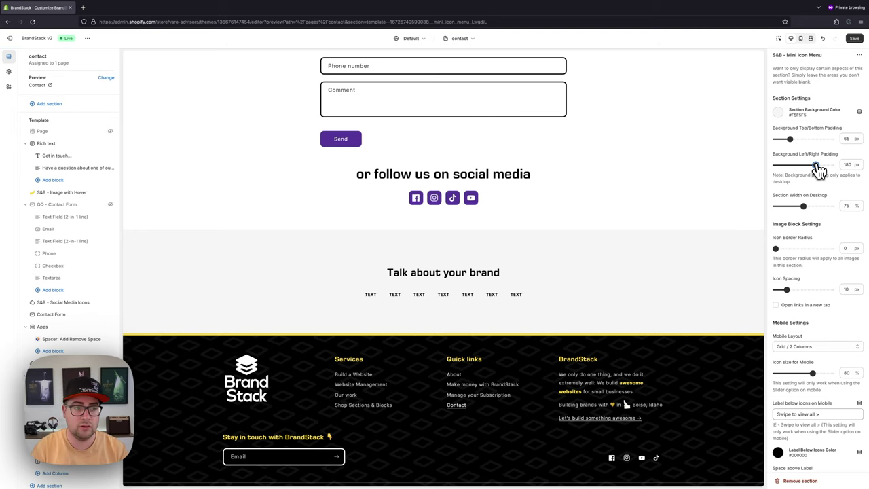
left_click_drag(815, 167, 776, 165)
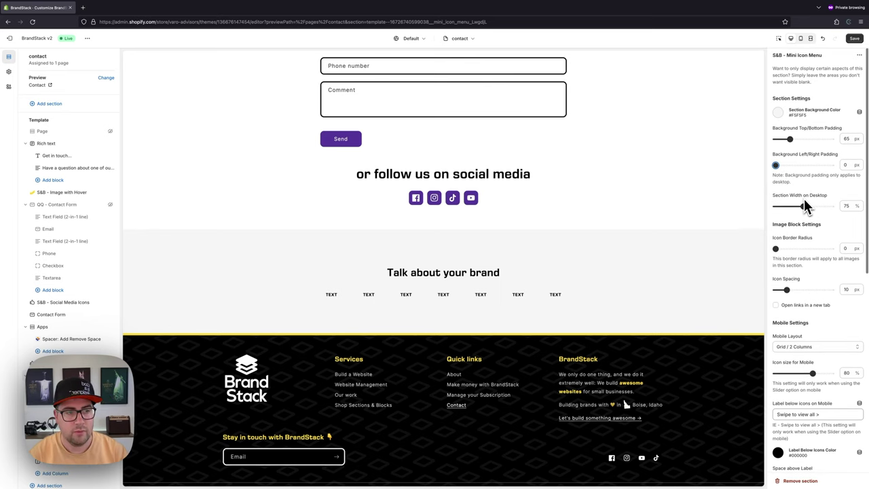
Step: Set the section width on desktop to 65%
left_click_drag(804, 206, 834, 215)
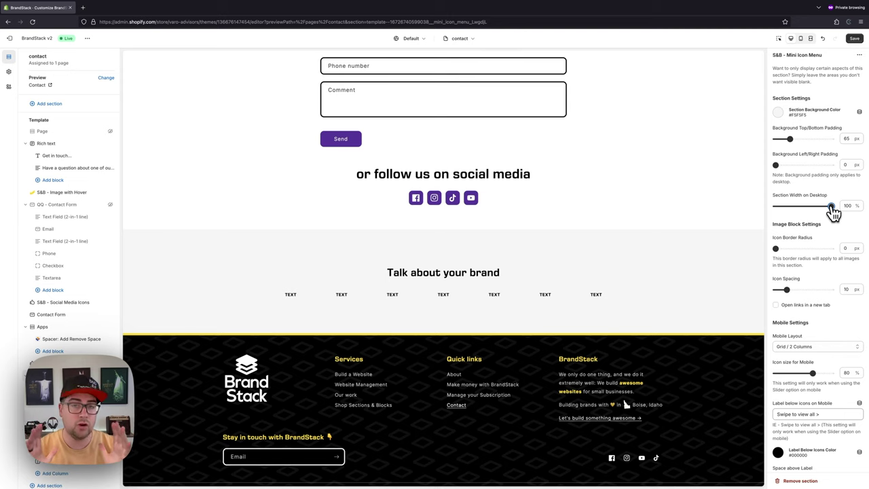
left_click_drag(834, 214, 775, 208)
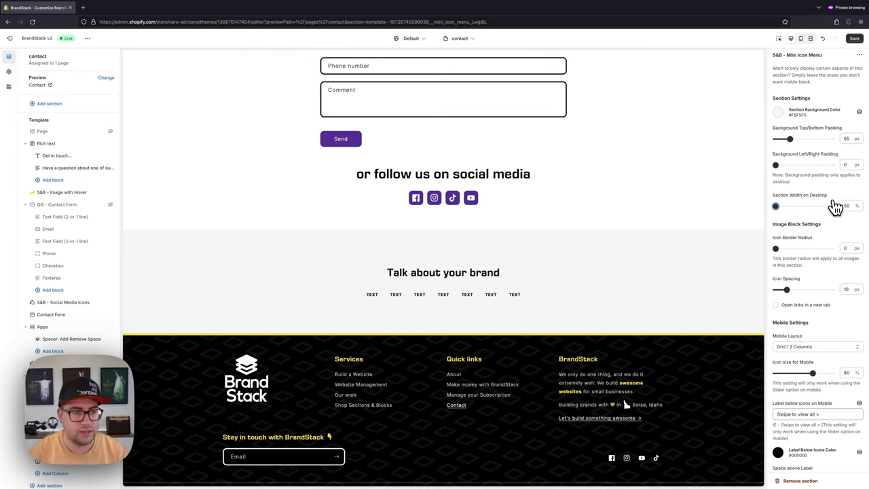
left_click_drag(790, 208, 797, 213)
scroll(796, 212, "down", 3)
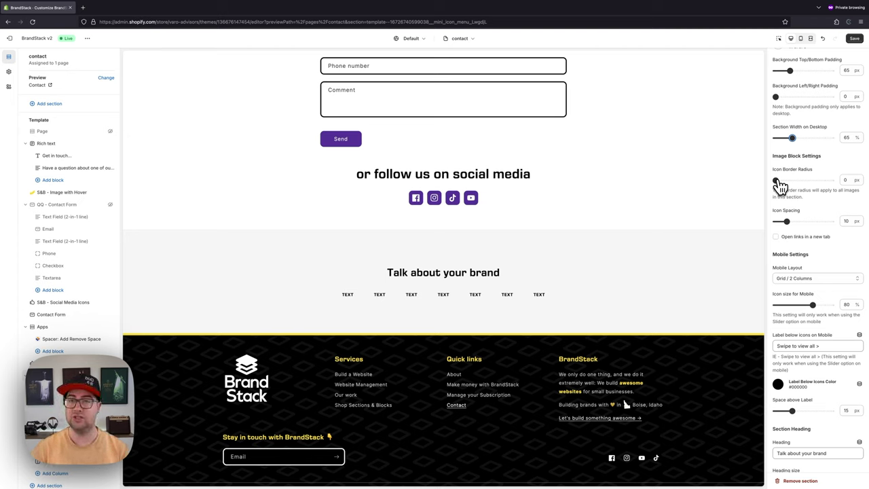
mouse_move(777, 182)
left_mouse_down()
mouse_move(839, 184)
mouse_move(762, 186)
mouse_move(777, 192)
left_mouse_up()
scroll(798, 204, "down", 1)
scroll(795, 200, "up", 1)
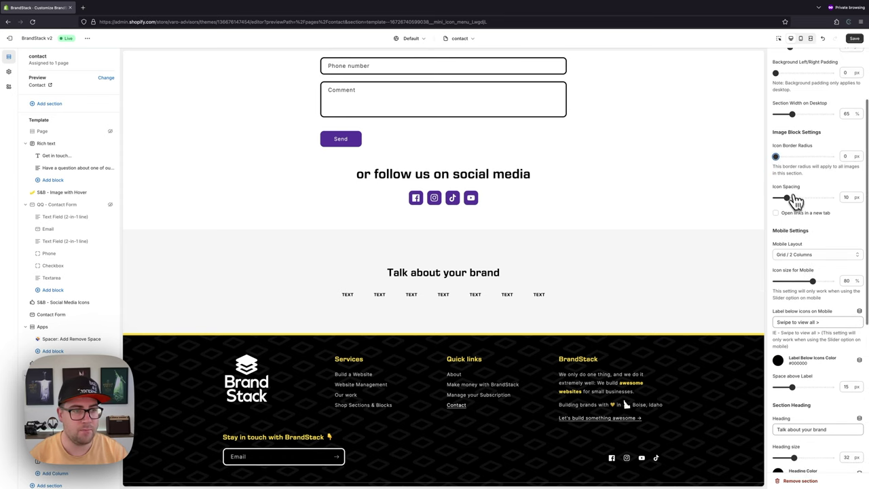
scroll(782, 166, "up", 1)
scroll(782, 167, "up", 2)
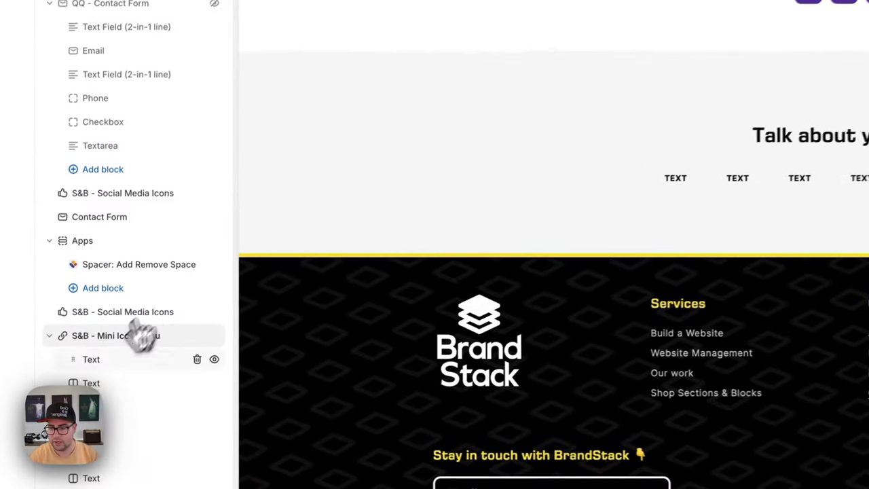
Step: Set the first column's Select Image to the black shoe icon
left_click(100, 358)
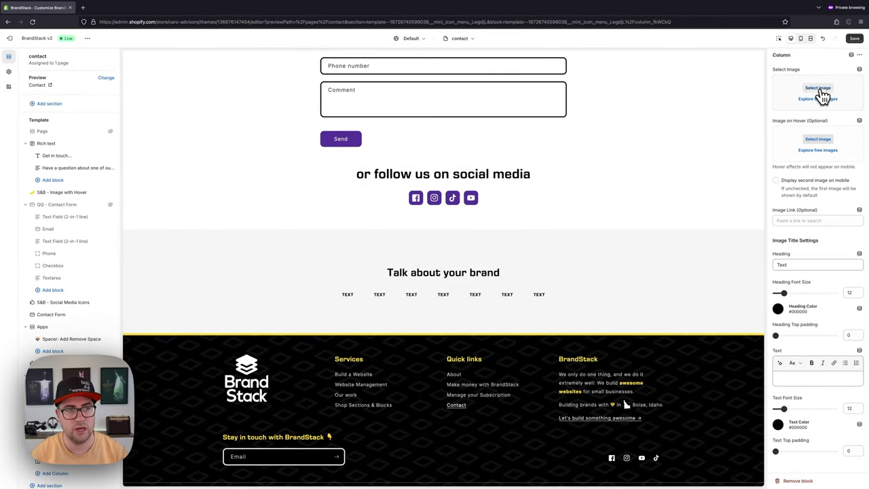
left_click(826, 85)
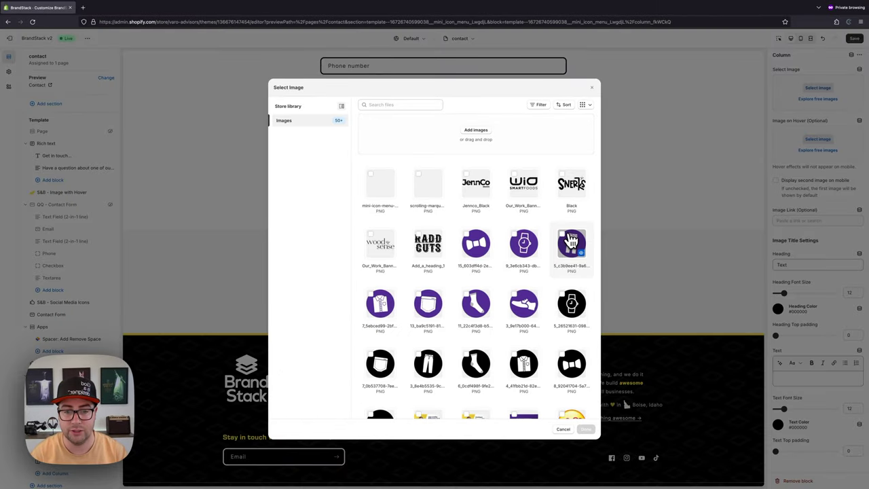
scroll(553, 252, "down", 2)
left_click(380, 355)
left_click(587, 430)
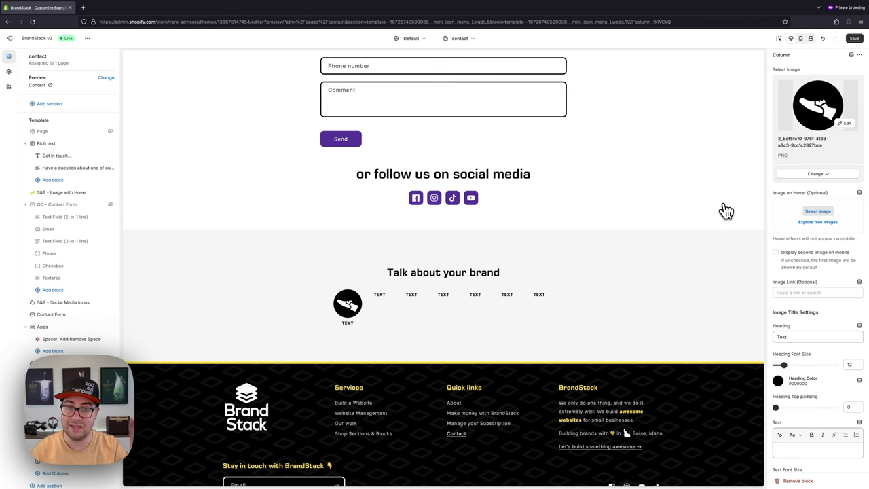
Step: Set the purple shoe as the first column's Image on Hover
left_click(822, 212)
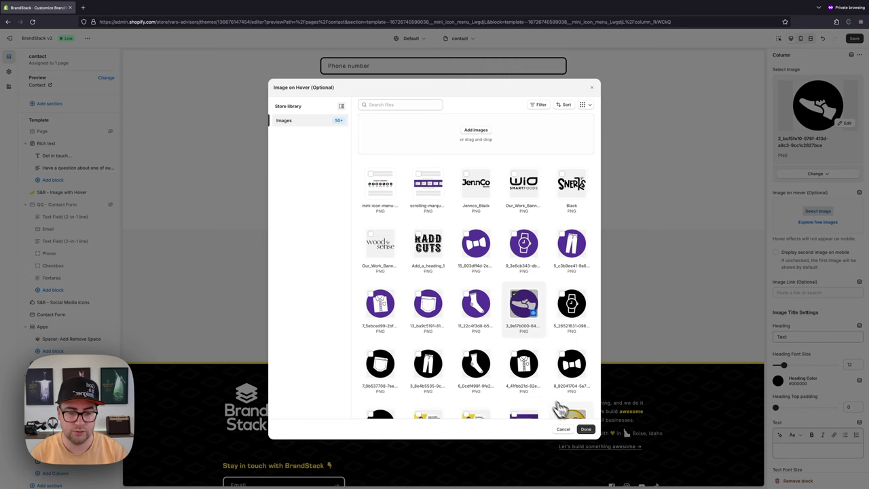
left_click(586, 430)
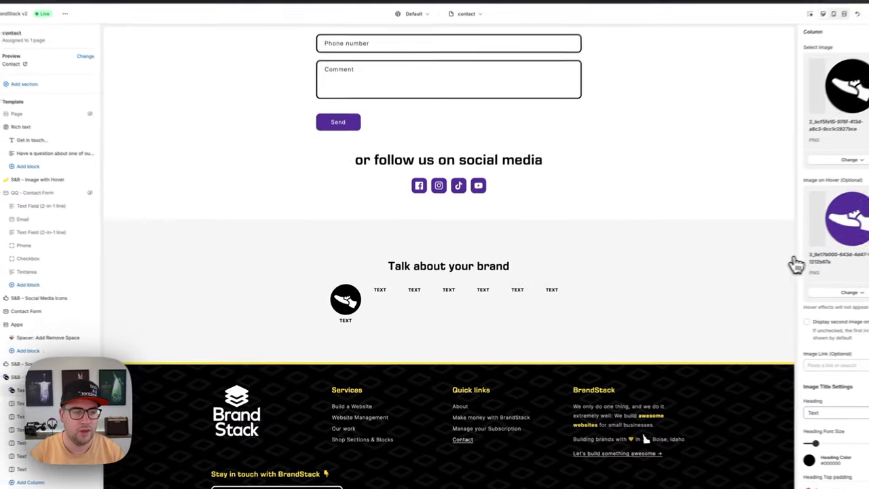
scroll(802, 267, "down", 2)
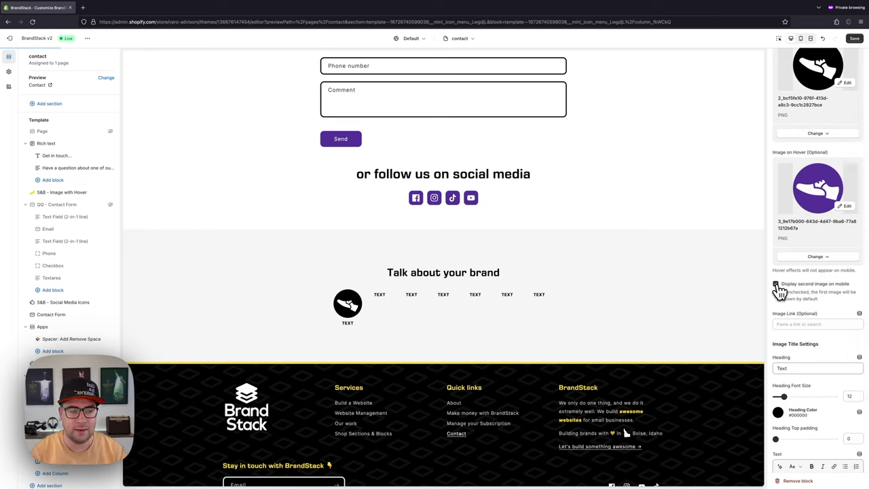
left_click(776, 285)
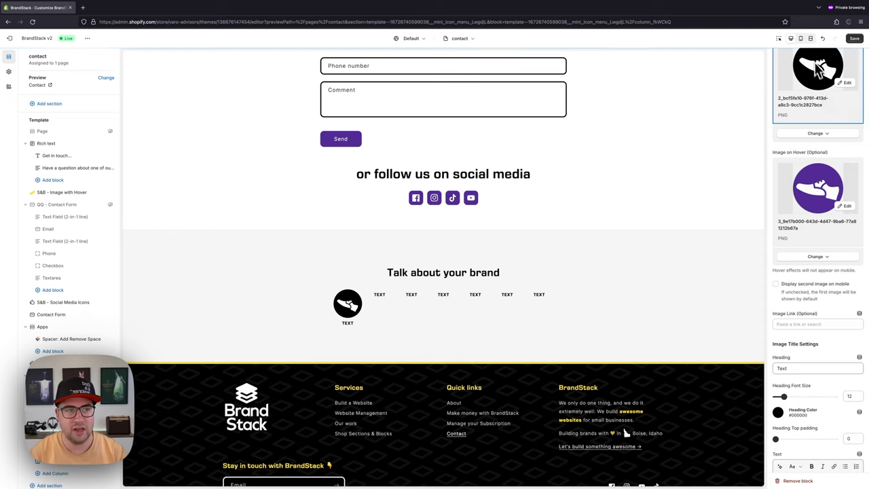
left_click(801, 38)
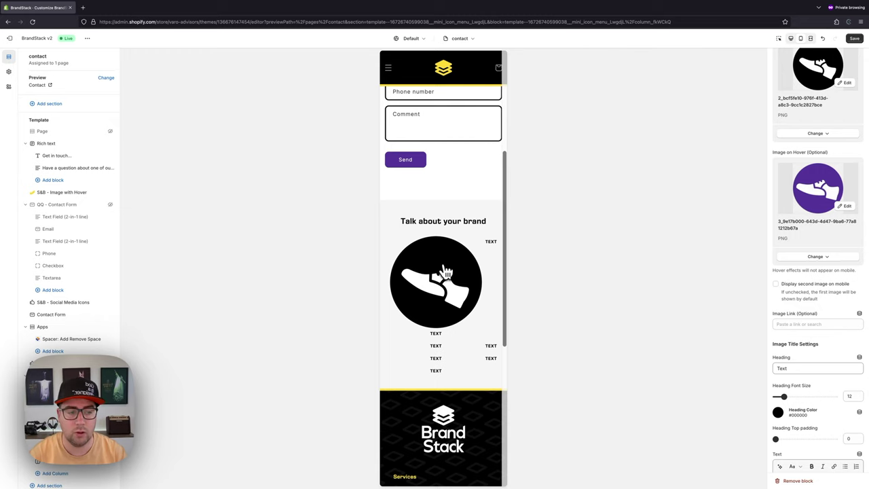
left_click(776, 284)
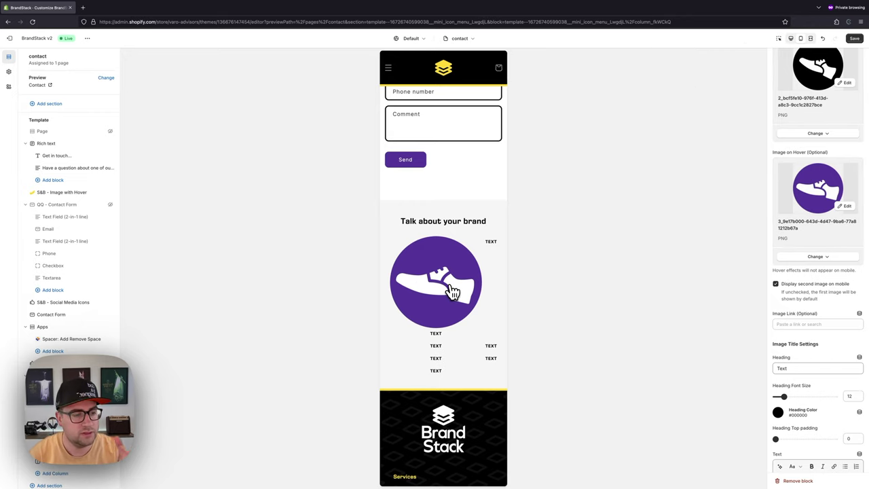
left_click(793, 45)
scroll(819, 252, "down", 1)
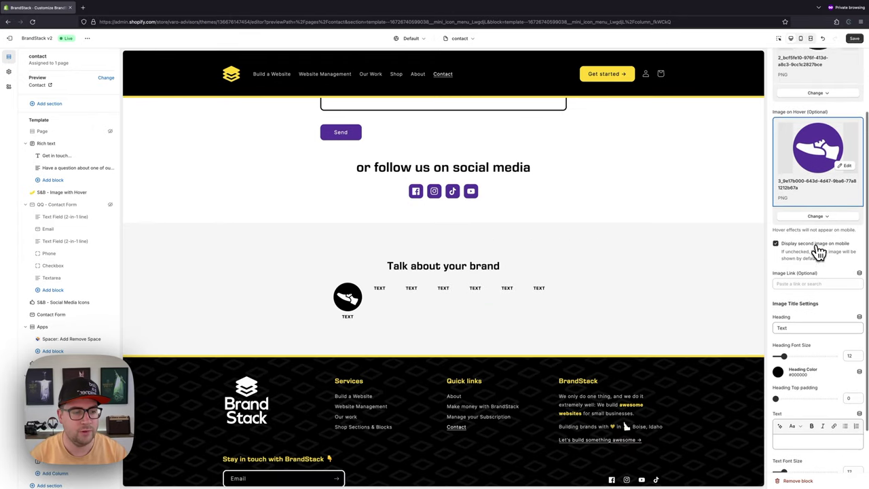
Step: Set the first shoe icon's Image Link to the home page '/'
scroll(820, 252, "down", 1)
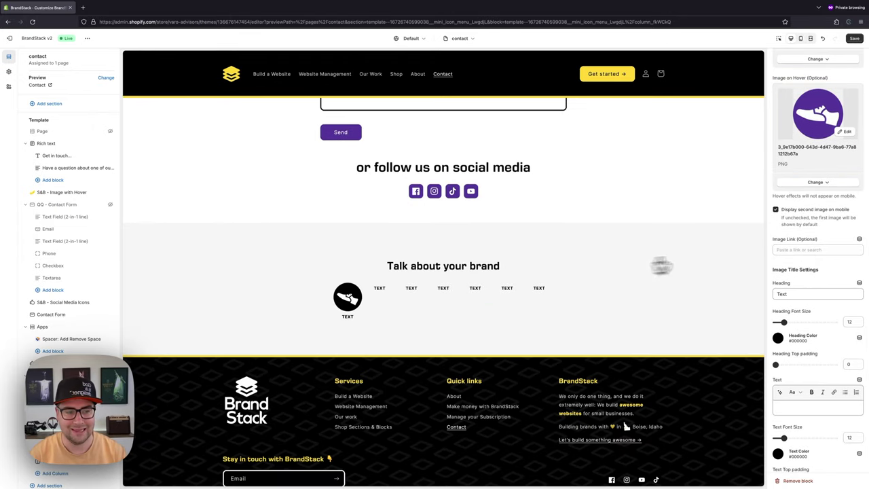
left_click(802, 250)
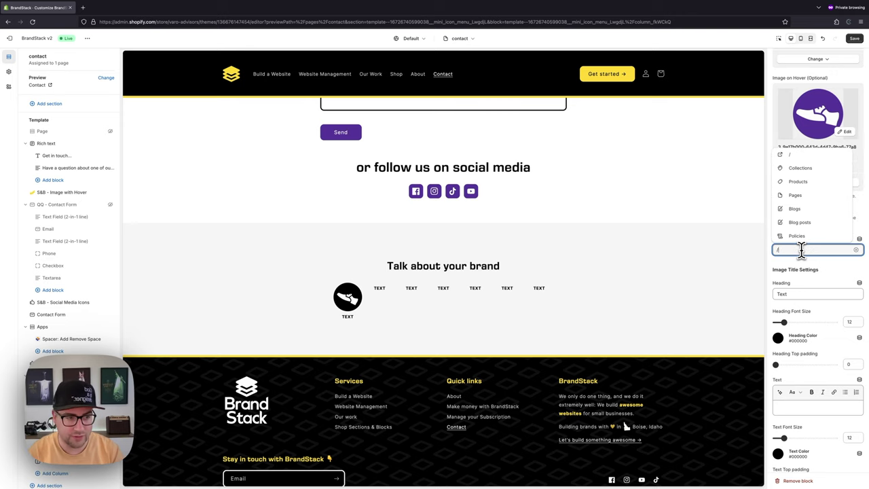
type("/")
left_click(791, 222)
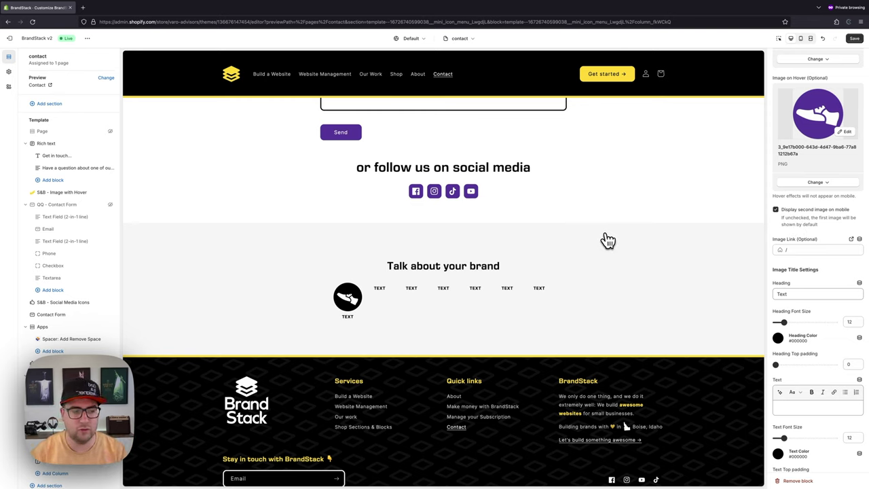
scroll(820, 278, "down", 1)
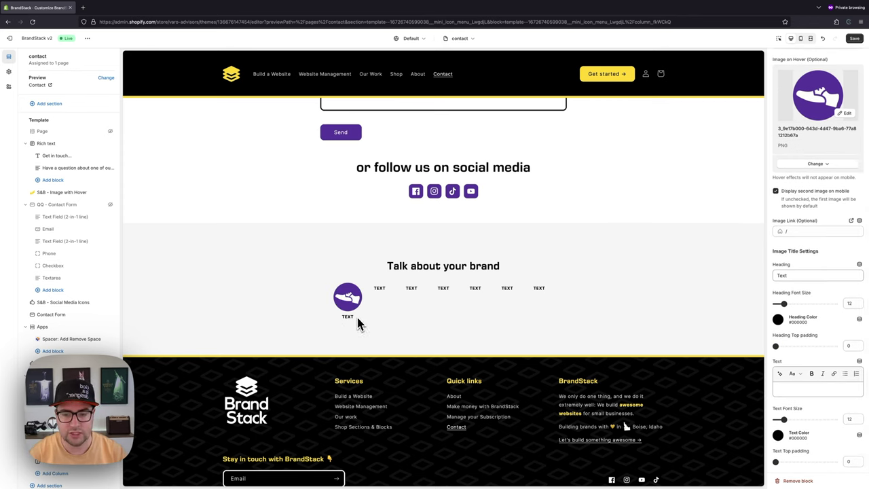
Step: Change the first column's heading to 'Shoes' and set its colour to black
double_click(811, 274)
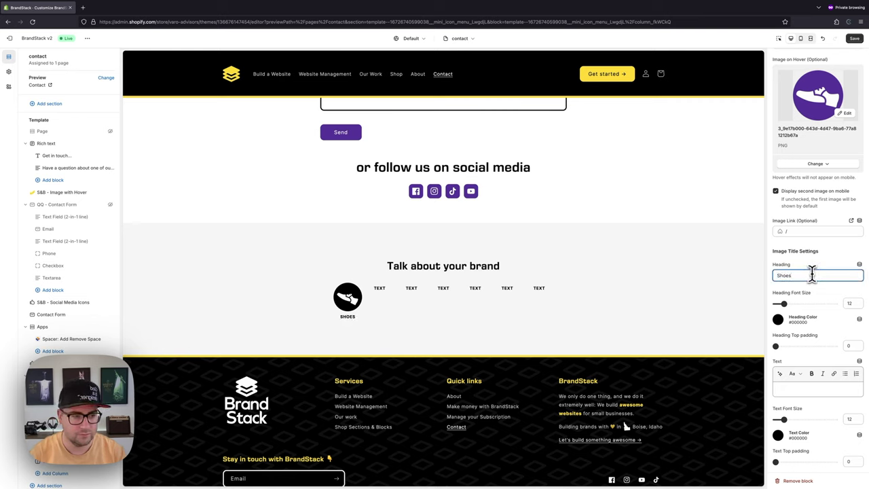
mouse_move(787, 305)
left_mouse_down()
mouse_move(823, 307)
mouse_move(786, 308)
left_mouse_up()
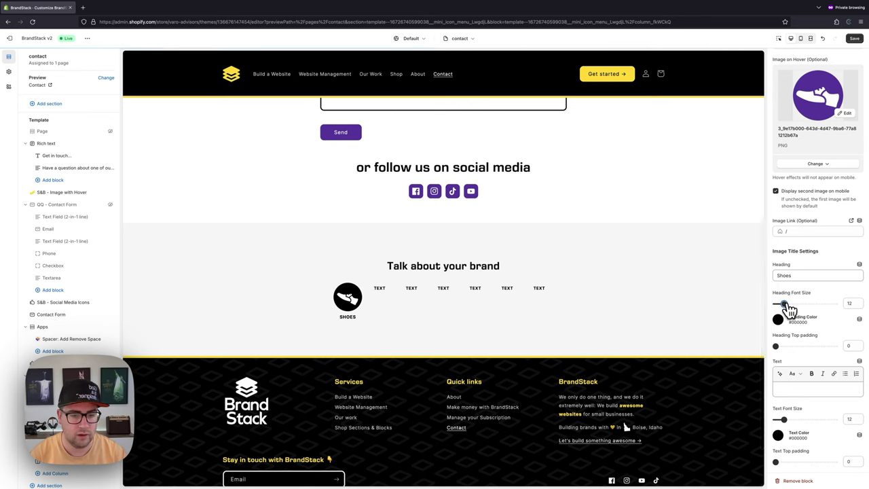
left_click(783, 327)
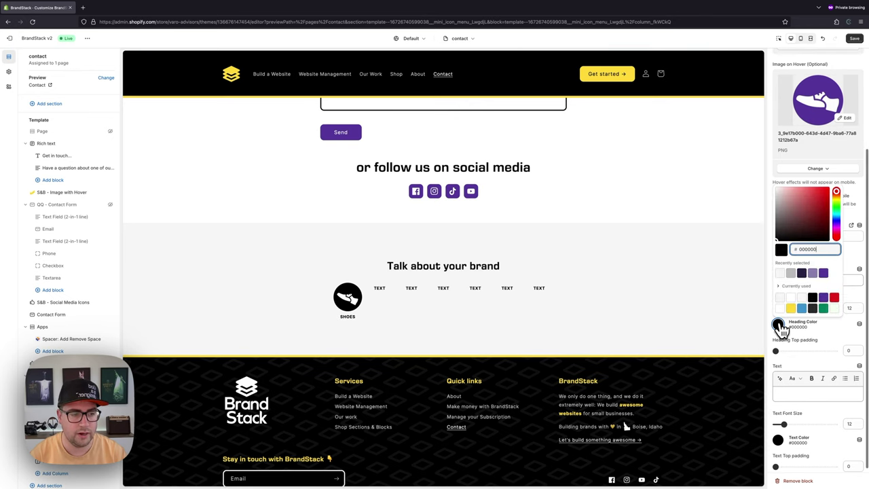
left_click(790, 308)
left_click(822, 299)
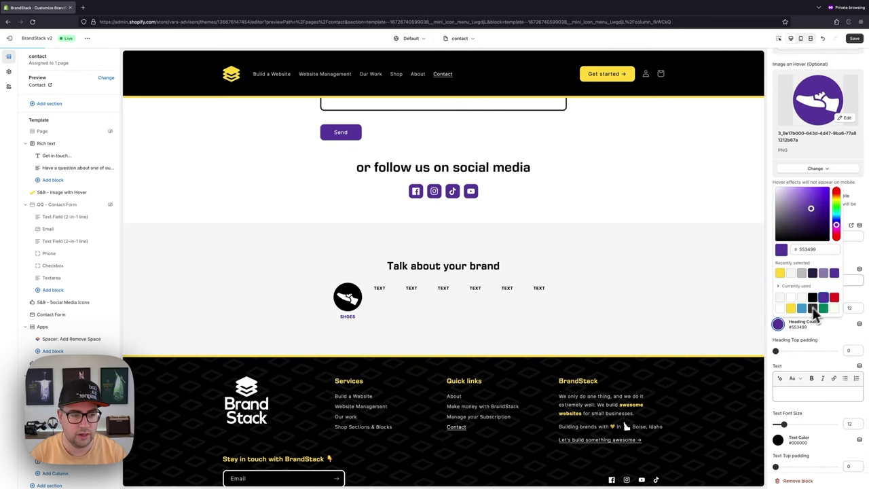
left_click(813, 297)
left_click(796, 324)
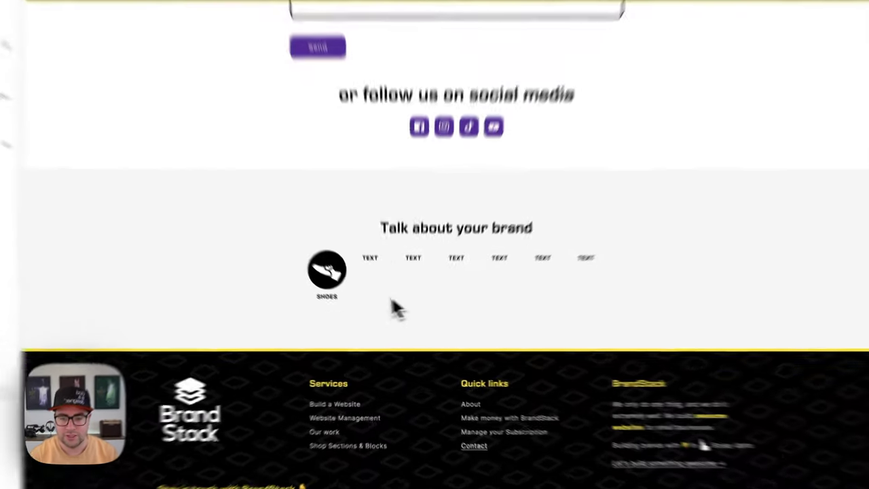
Step: Give the heading top padding of 9 and enter description 'Add some sescription text'
mouse_move(351, 318)
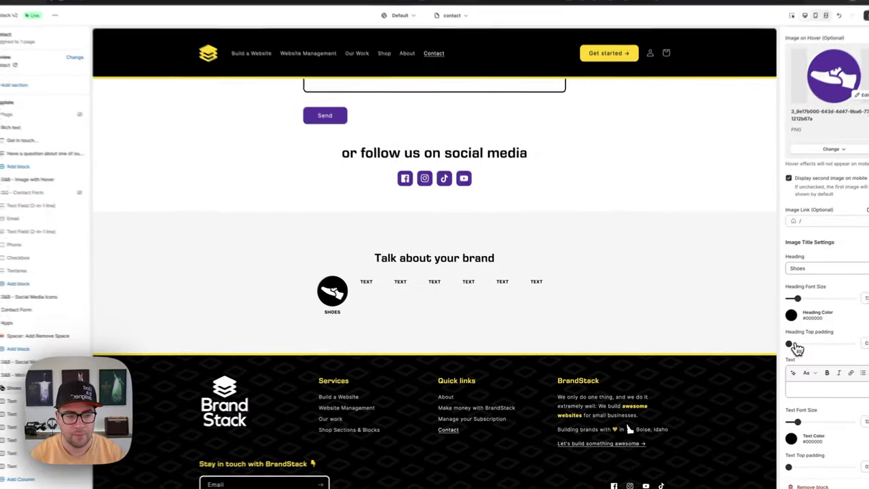
left_click_drag(798, 345, 813, 343)
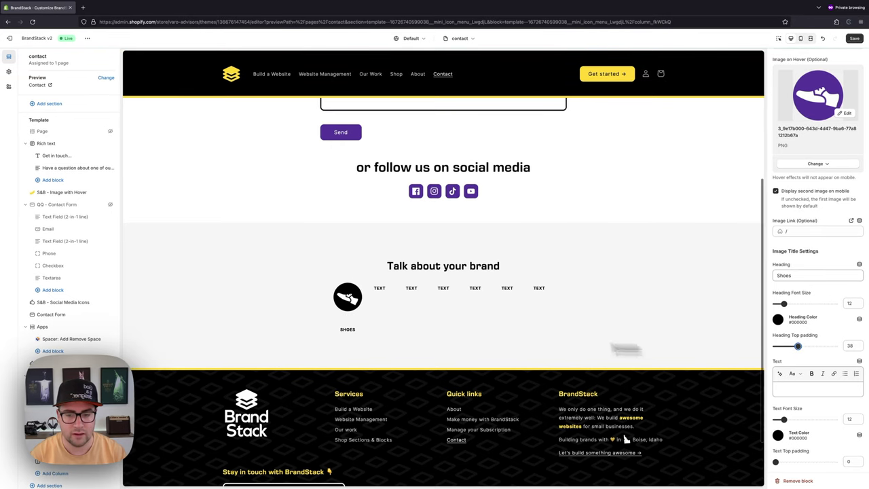
mouse_move(799, 346)
left_mouse_down()
mouse_move(822, 351)
mouse_move(782, 347)
left_mouse_up()
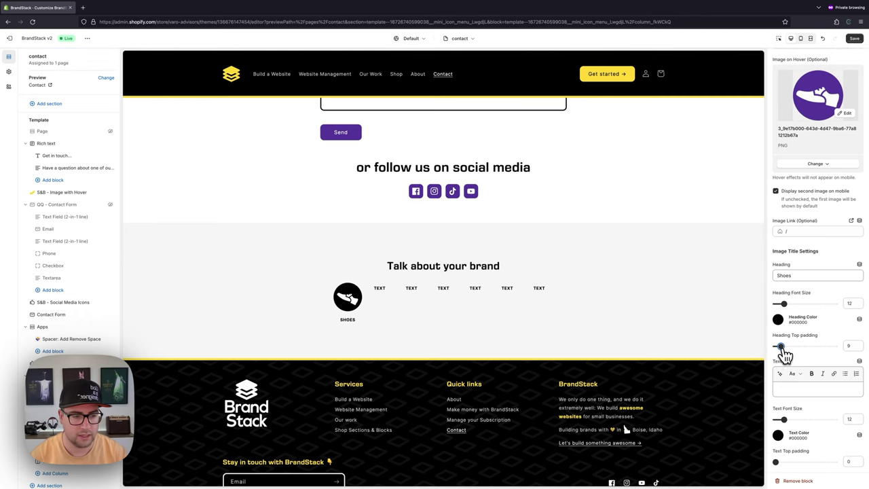
left_click(816, 387)
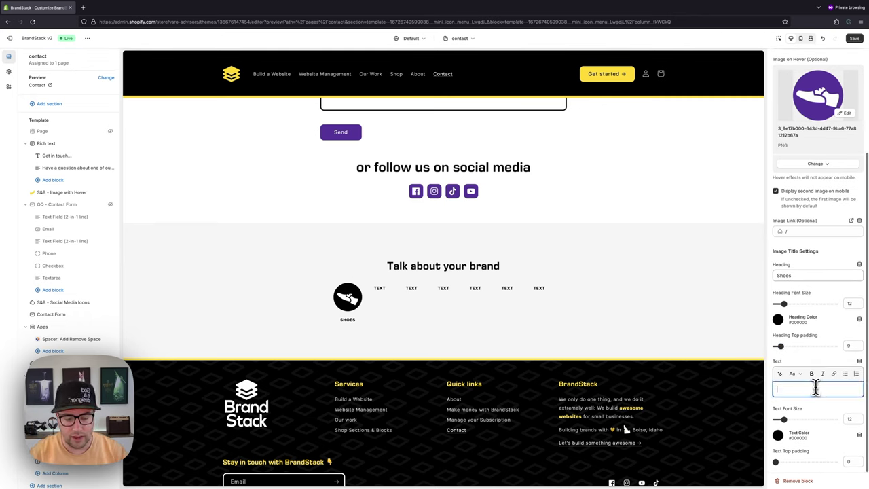
type("Add some s")
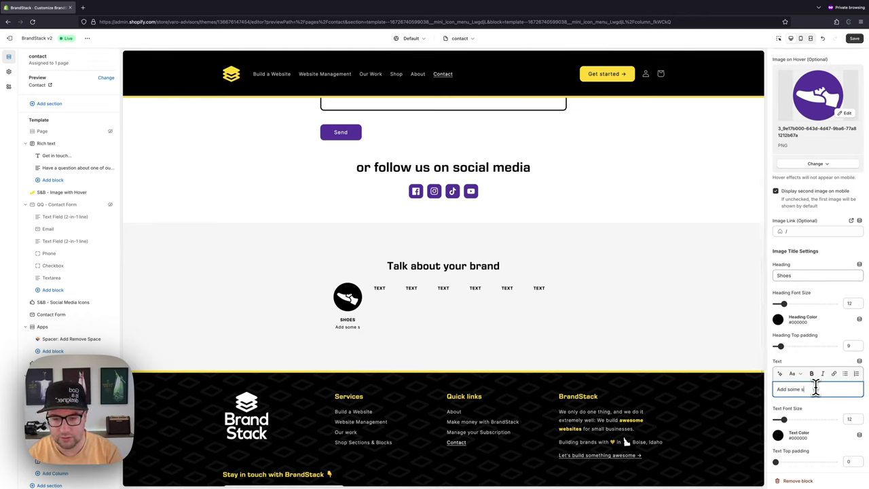
key("BackSpace")
type("description text")
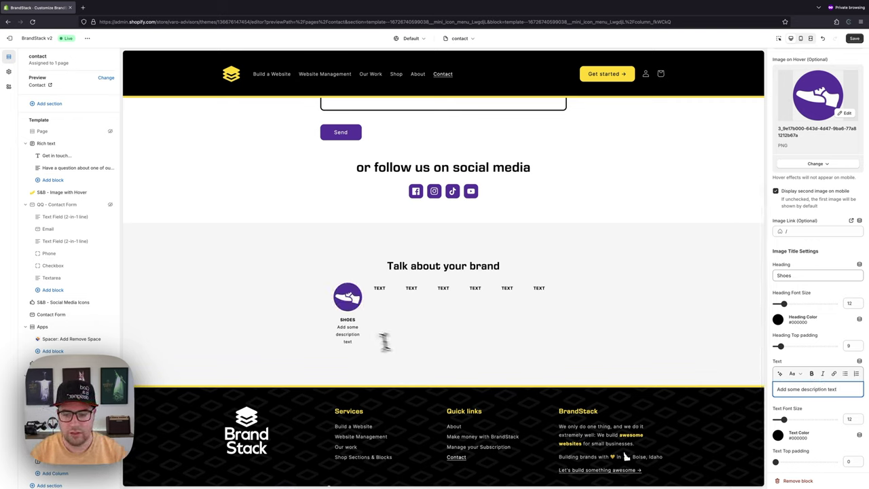
Step: Style the description text at size 19 in lavender with 64 top padding
left_click(337, 328)
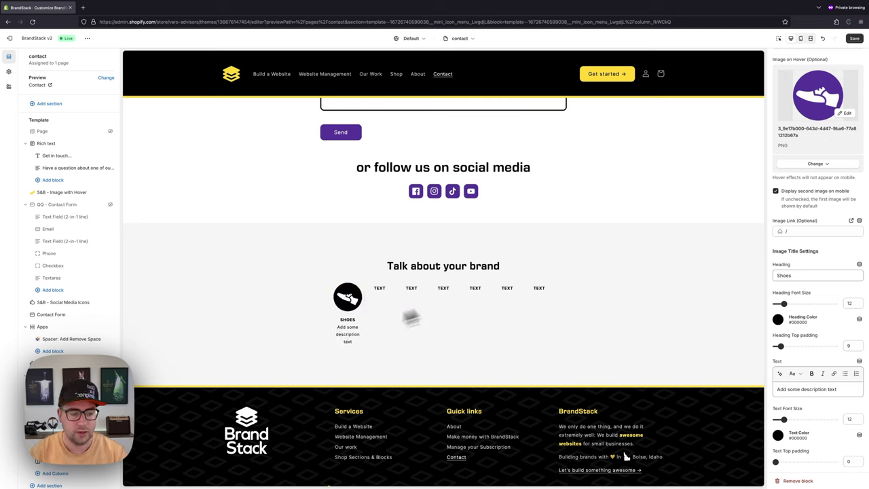
double_click(823, 387)
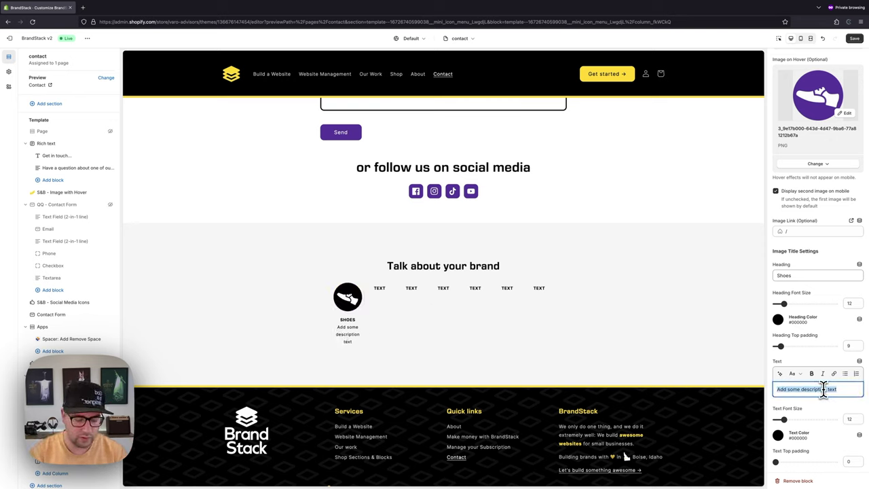
left_click(811, 406)
left_click_drag(786, 419, 815, 421)
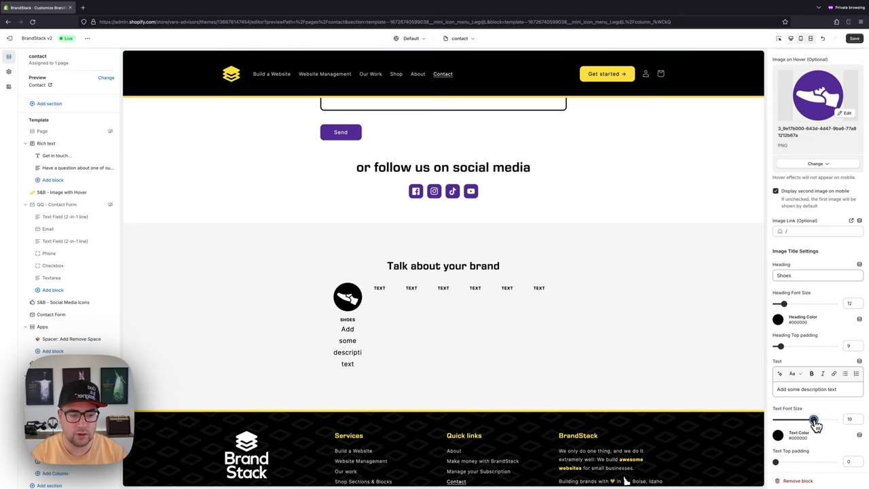
left_click(788, 435)
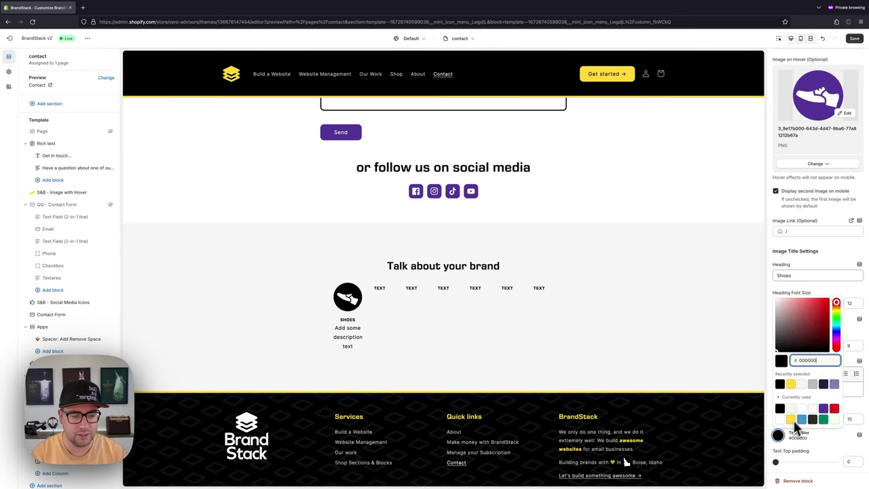
left_click(833, 385)
left_click(780, 438)
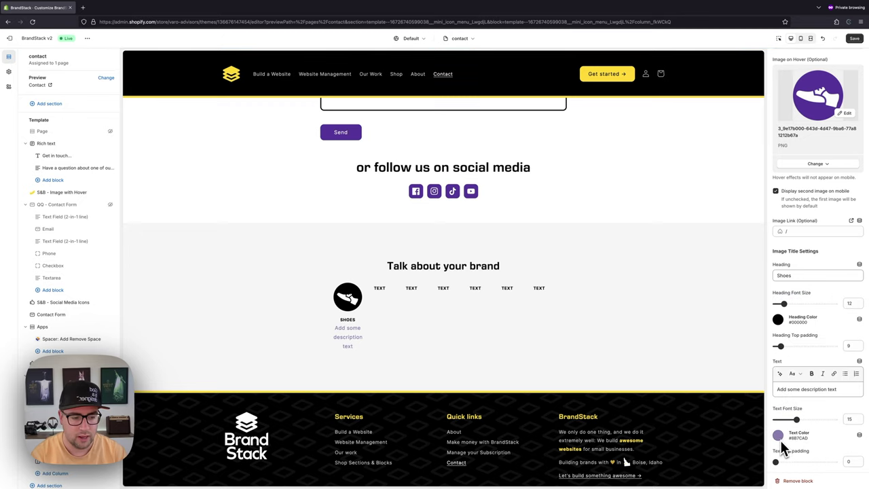
left_click_drag(784, 467, 816, 468)
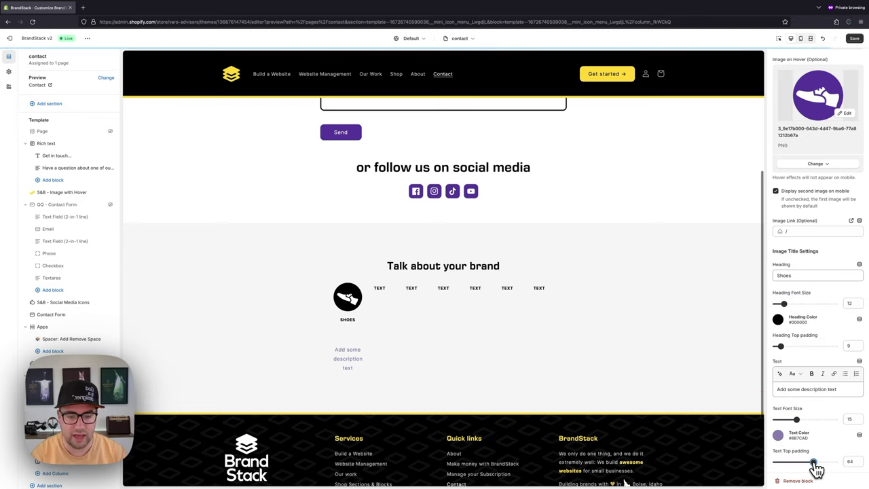
Step: Clear the description text and reset its top padding to 0
triple_click(818, 388)
key("BackSpace")
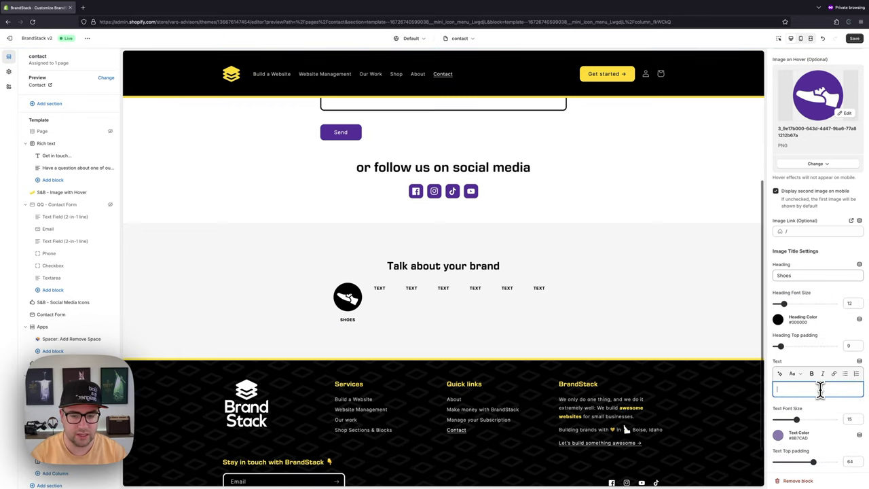
left_click_drag(813, 462, 743, 466)
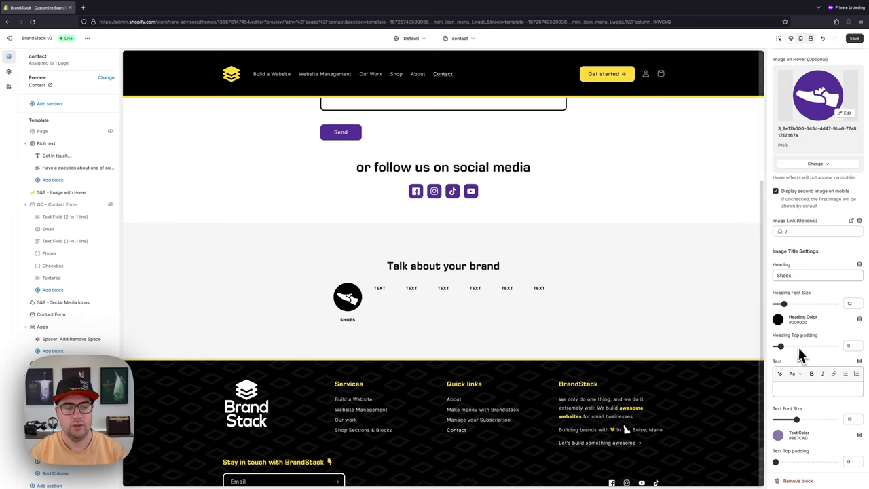
scroll(798, 347, "up", 5)
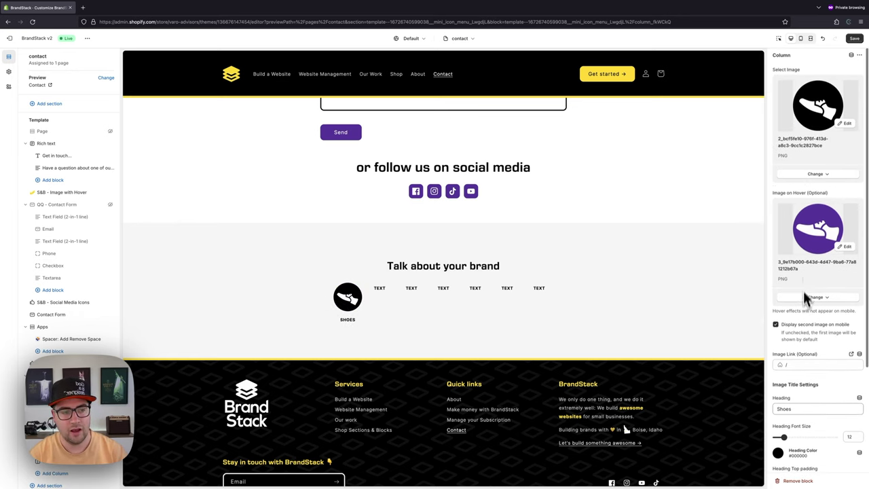
Step: Delete the six placeholder Text blocks from the Mini Icon Menu
scroll(802, 285, "down", 5)
scroll(834, 143, "down", 1)
scroll(831, 208, "up", 3)
scroll(831, 217, "down", 3)
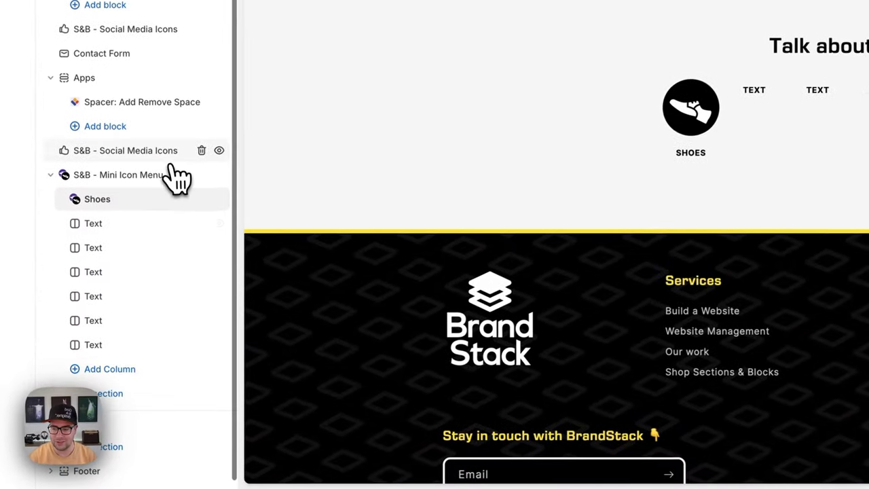
mouse_move(98, 407)
left_click(203, 224)
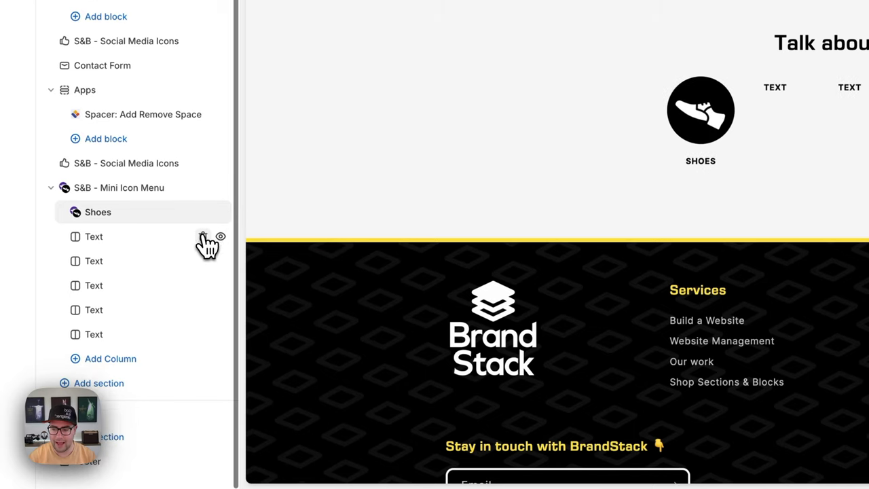
left_click(204, 238)
left_click(203, 260)
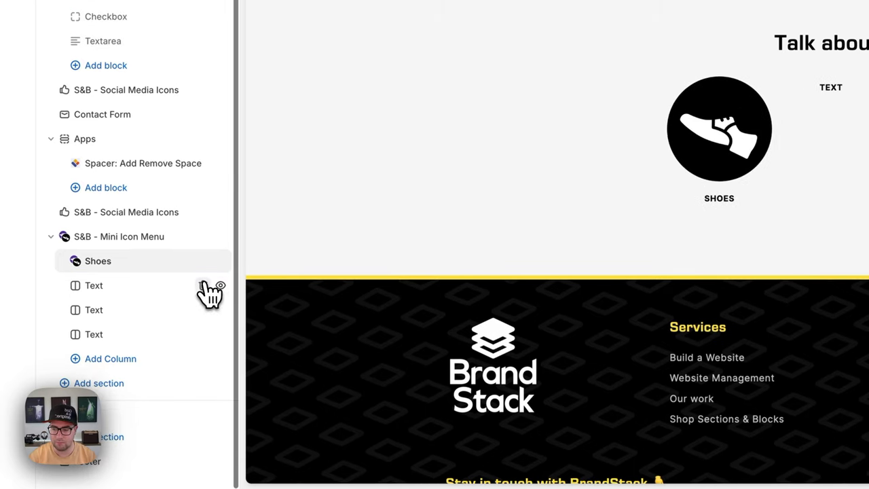
left_click(203, 282)
left_click(203, 310)
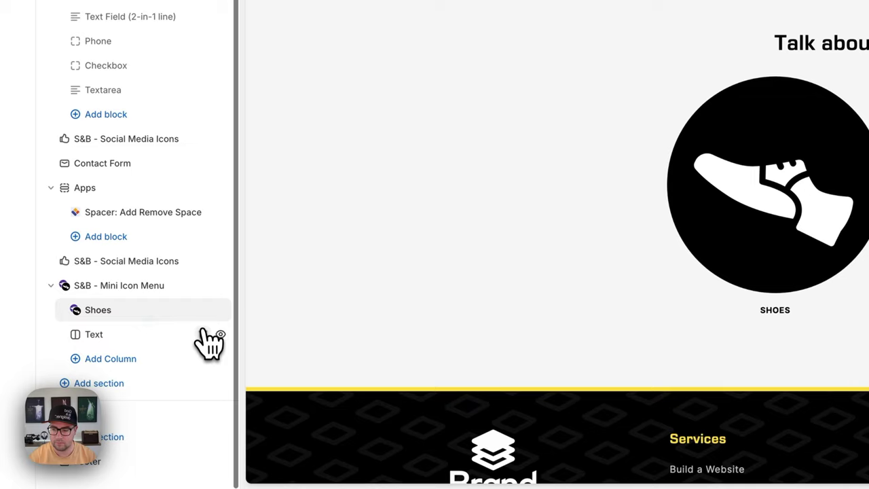
left_click(203, 334)
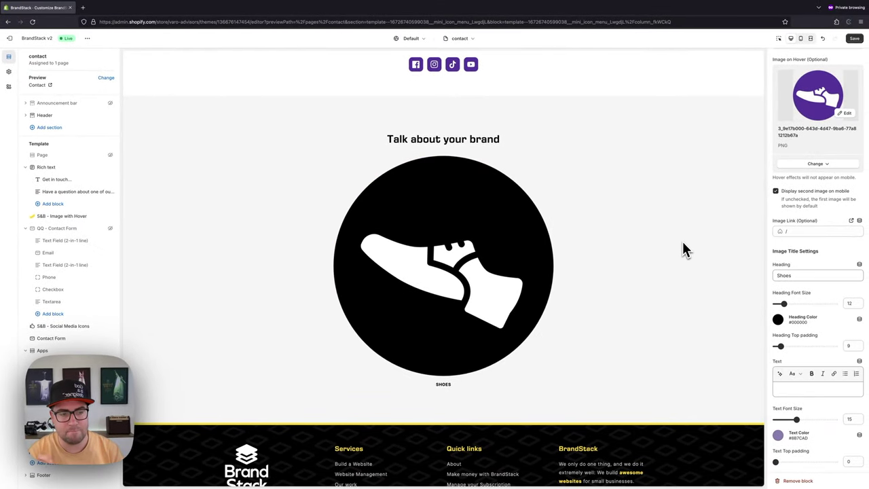
Step: Duplicate the Shoes column six times to get seven identical Shoes columns
scroll(828, 106, "up", 3)
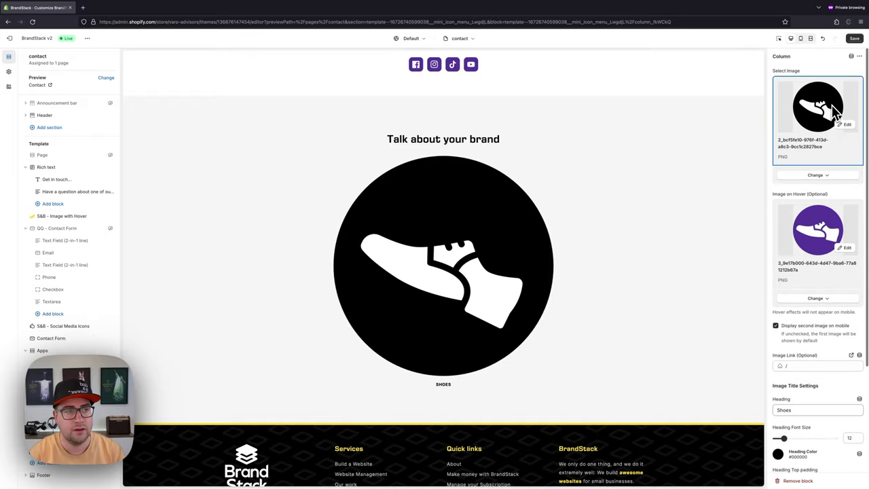
left_click(859, 55)
left_click(848, 69)
left_click(859, 55)
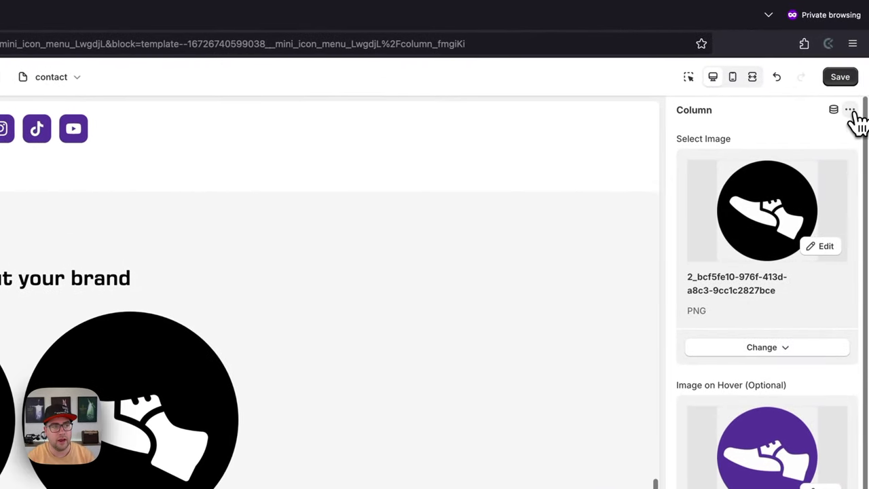
left_click(849, 138)
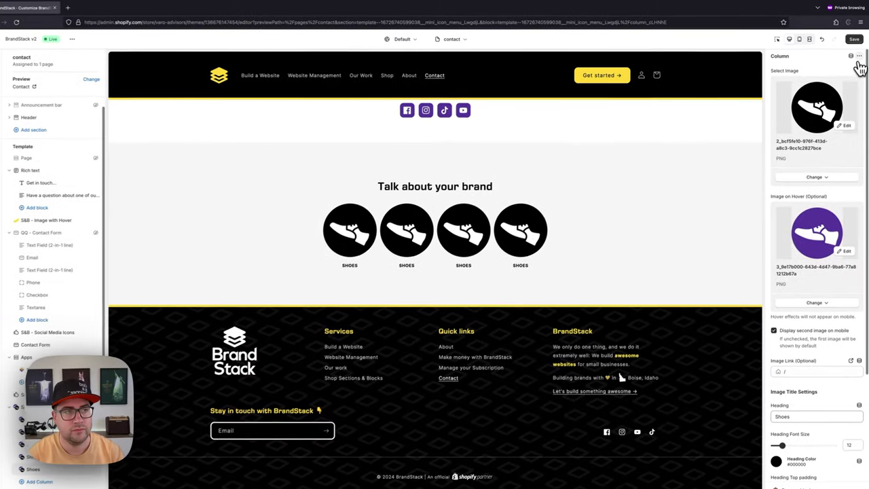
left_click(860, 55)
left_click(849, 69)
left_click(859, 55)
left_click(849, 69)
left_click(860, 55)
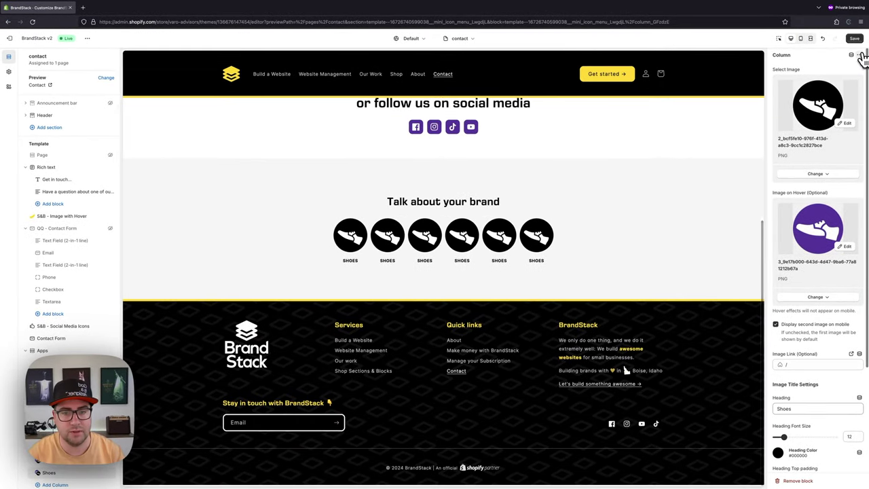
left_click(851, 68)
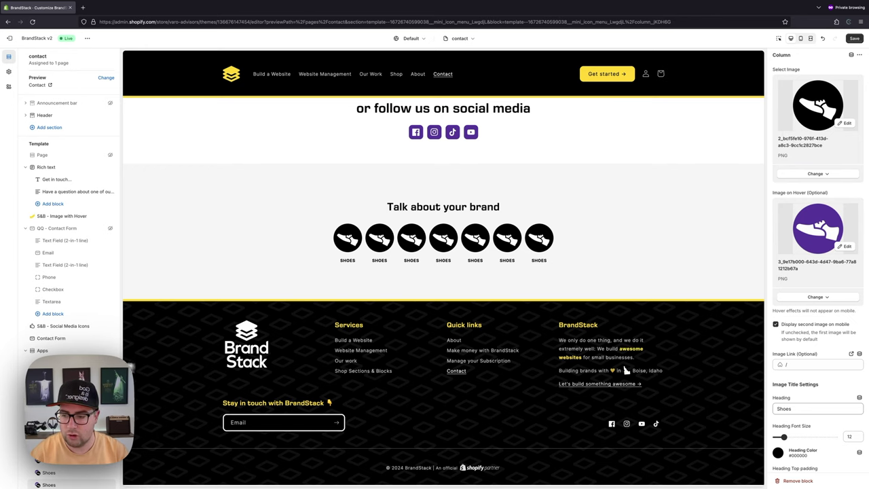
Step: Give a column the bow tie icon and choose its hover image
scroll(75, 295, "down", 2)
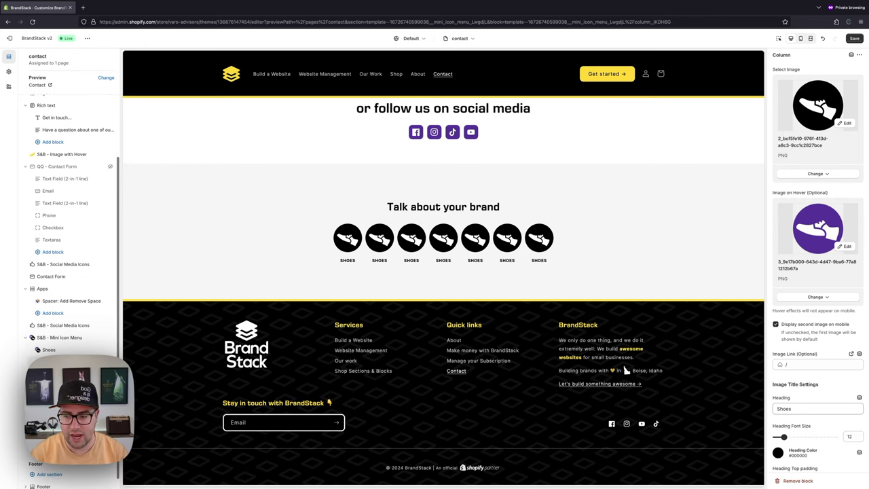
left_click(810, 130)
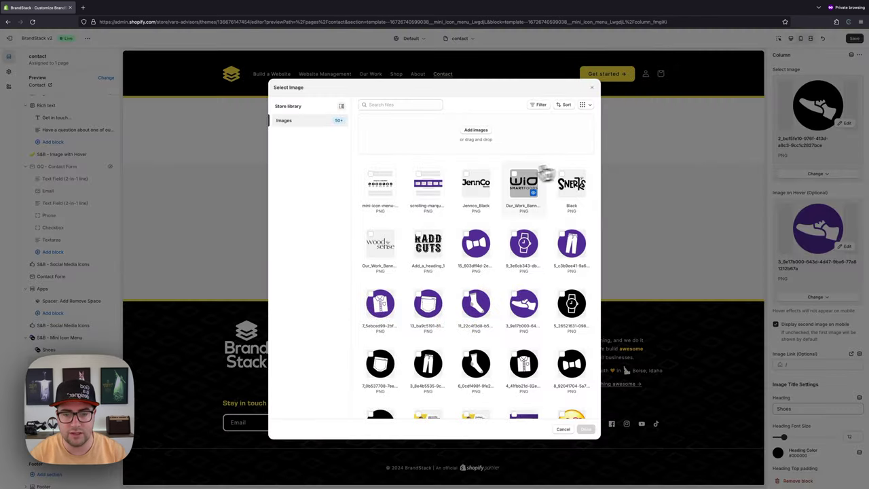
scroll(493, 310, "down", 1)
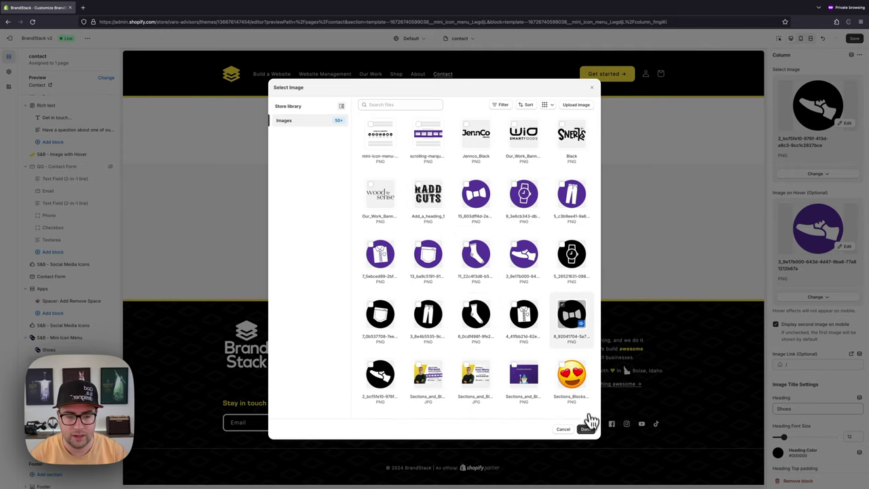
left_click(585, 428)
left_click(818, 229)
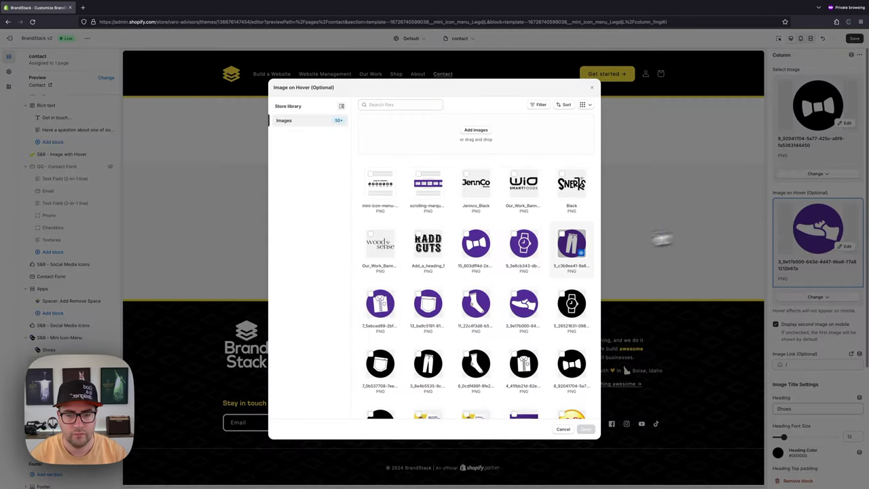
left_click(790, 264)
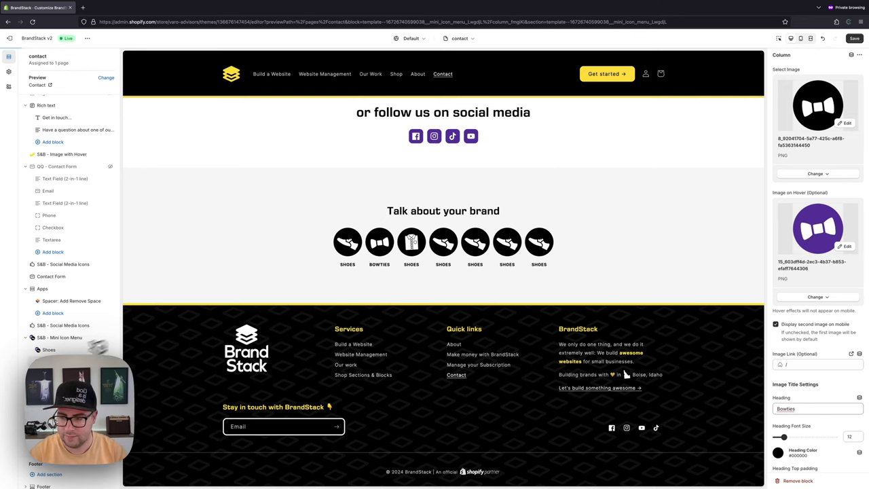
left_click(818, 108)
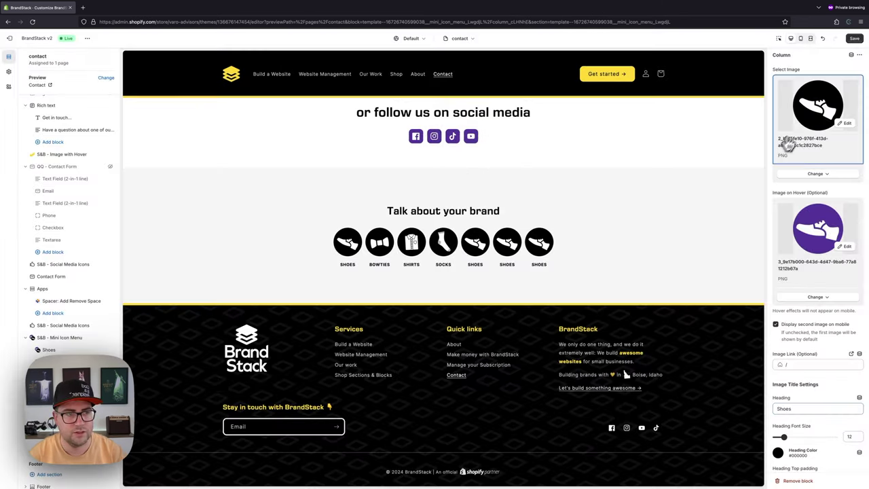
Step: Set the last column's icon to the watch, with a purple watch as its hover image
left_click(788, 143)
left_click(521, 300)
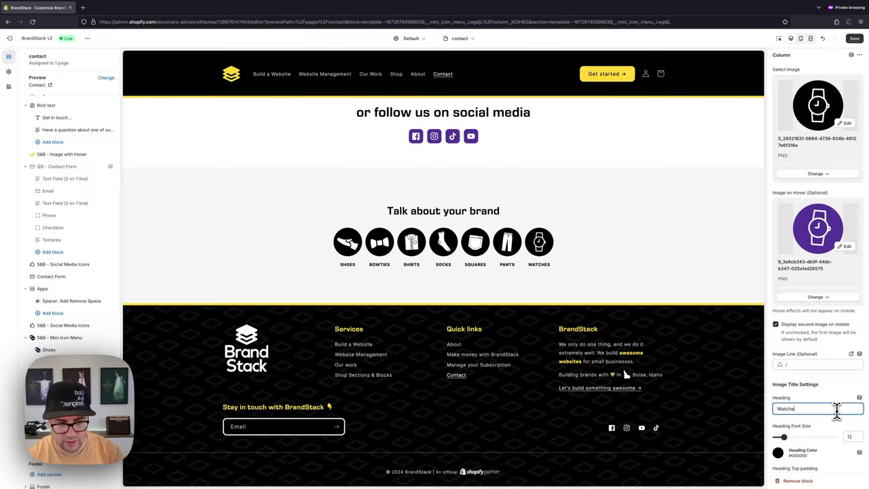
left_click(554, 235)
left_click(817, 210)
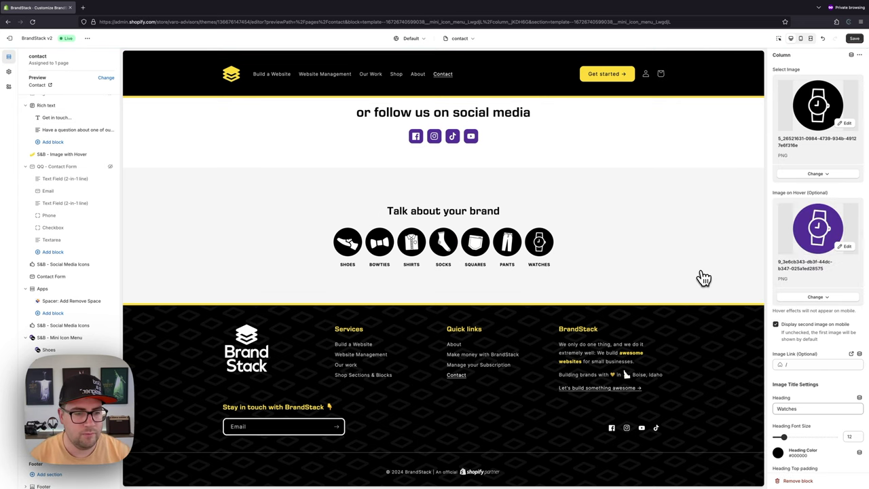
scroll(703, 277, "down", 1)
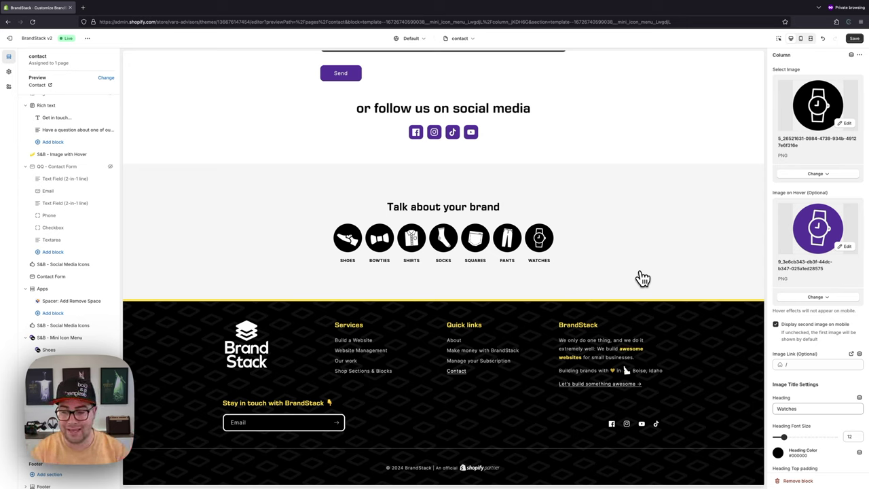
Step: Try icon border radius 40 and 50 px, reset it to 0, then set icon spacing to 50 px
left_click(48, 339)
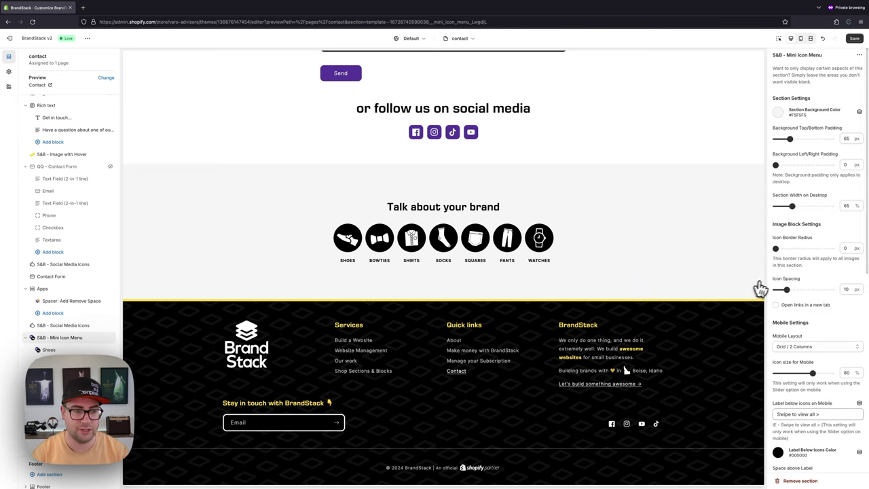
scroll(815, 267, "down", 2)
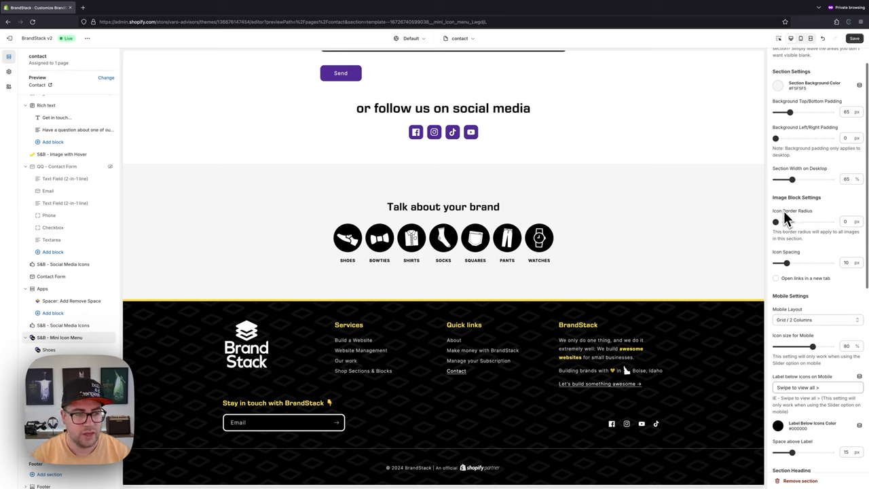
left_click_drag(781, 226, 757, 227)
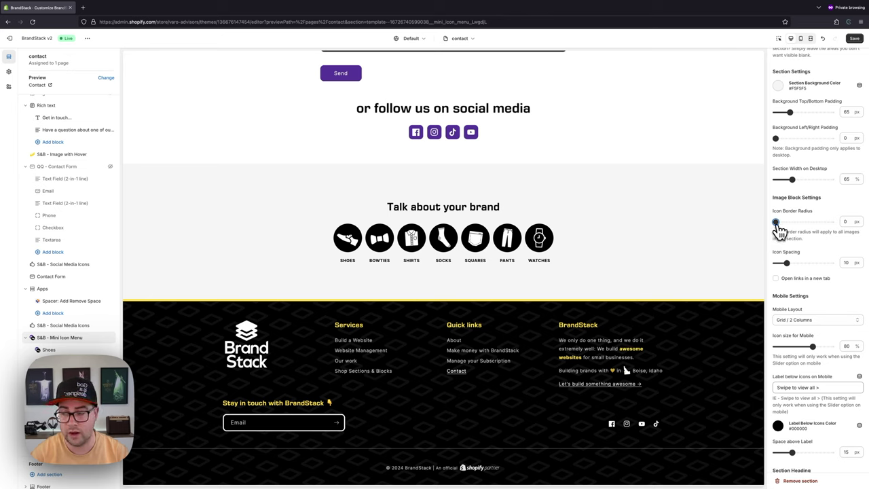
left_click_drag(792, 229, 842, 230)
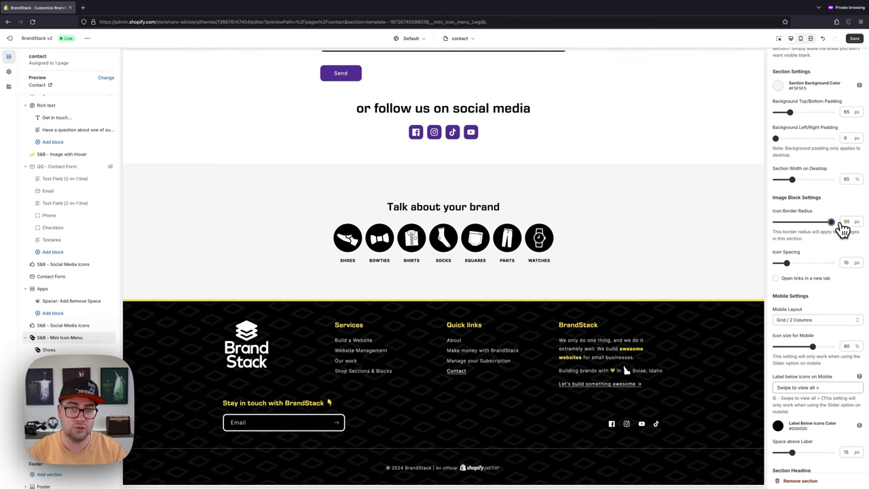
left_click_drag(843, 231, 747, 227)
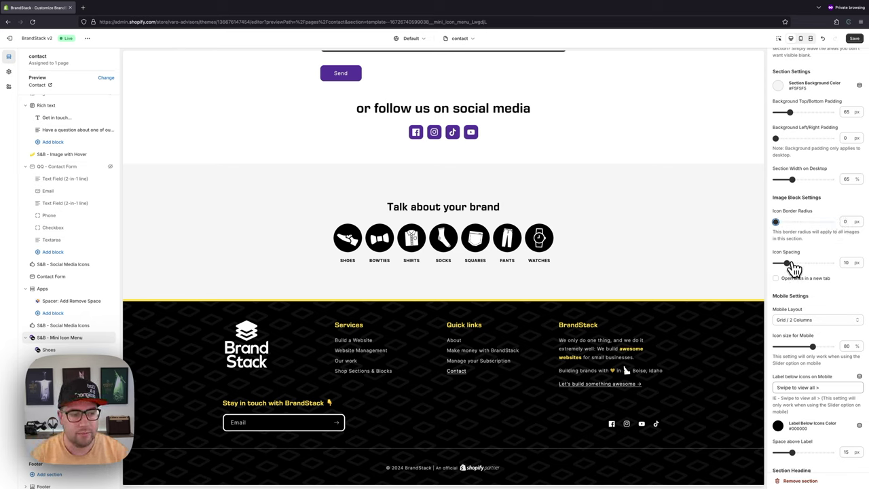
left_click_drag(798, 268, 824, 269)
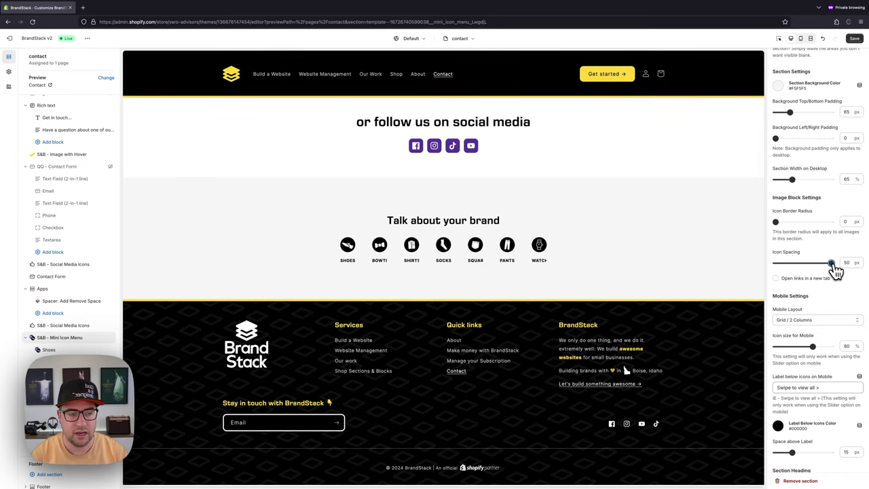
left_click_drag(833, 270, 852, 270)
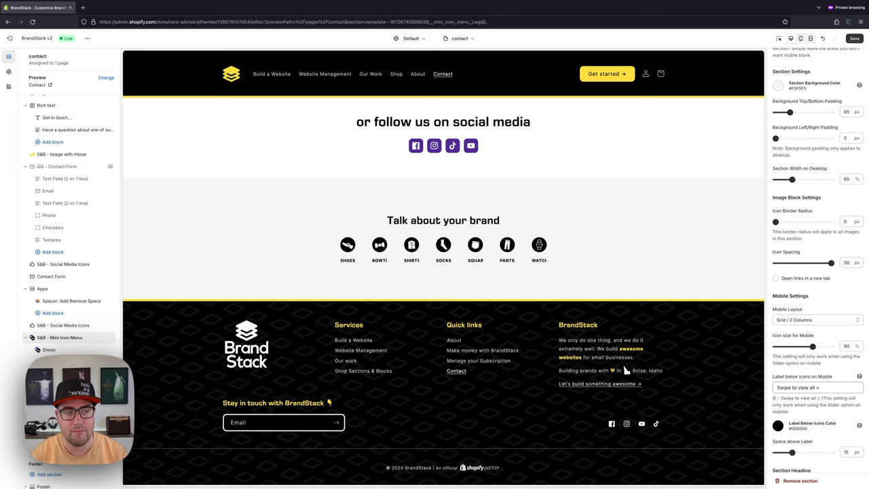
Step: Set the desktop section width to 88% and tighten the icon spacing
left_click_drag(792, 180, 810, 180)
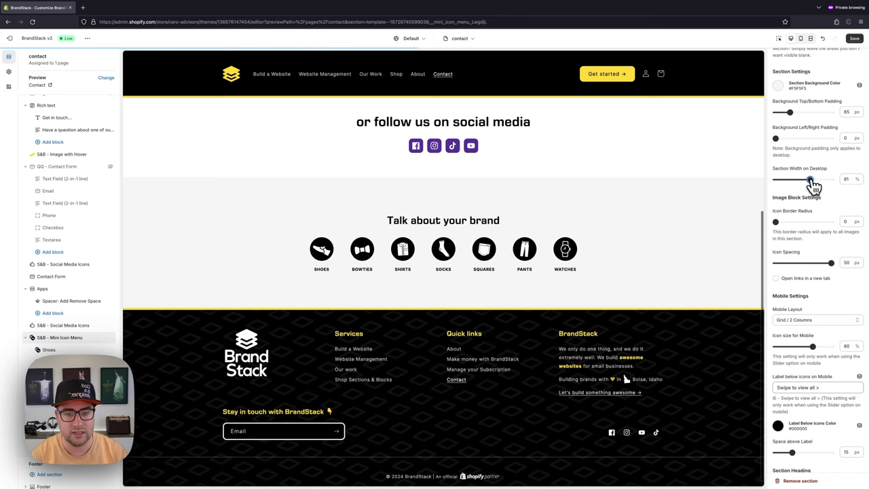
key("Left")
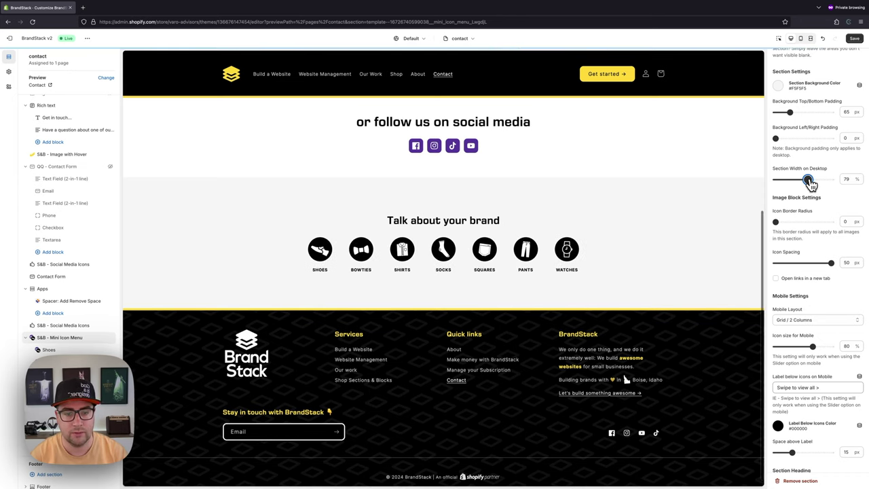
left_click_drag(830, 263, 820, 262)
left_click_drag(815, 180, 818, 185)
left_click_drag(822, 265, 820, 267)
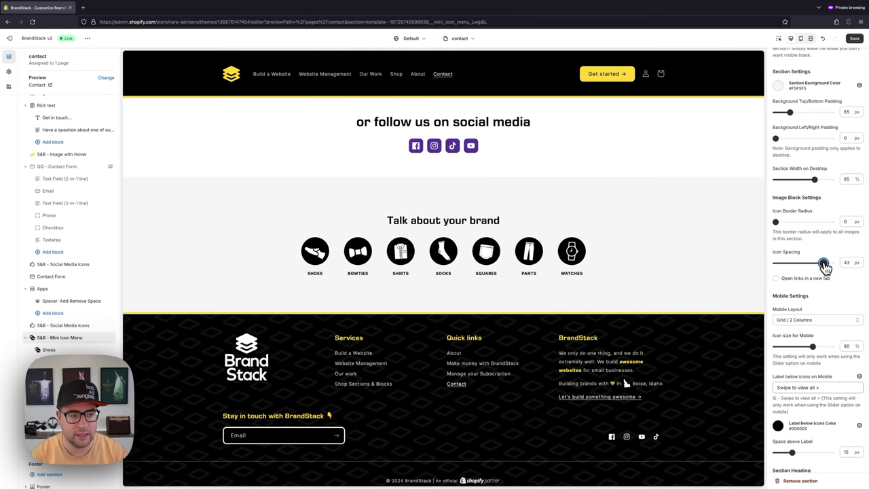
left_click_drag(818, 180, 807, 188)
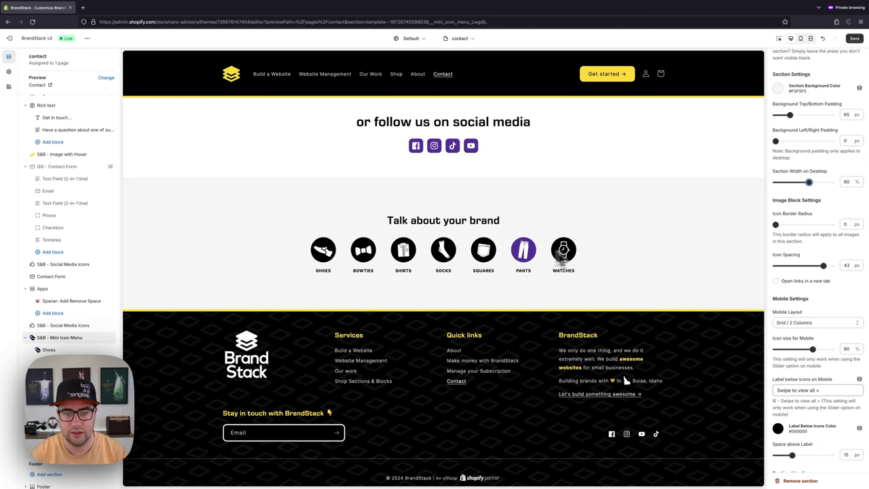
Step: Make the menu links open in a new tab and switch to the mobile preview
scroll(825, 292, "down", 2)
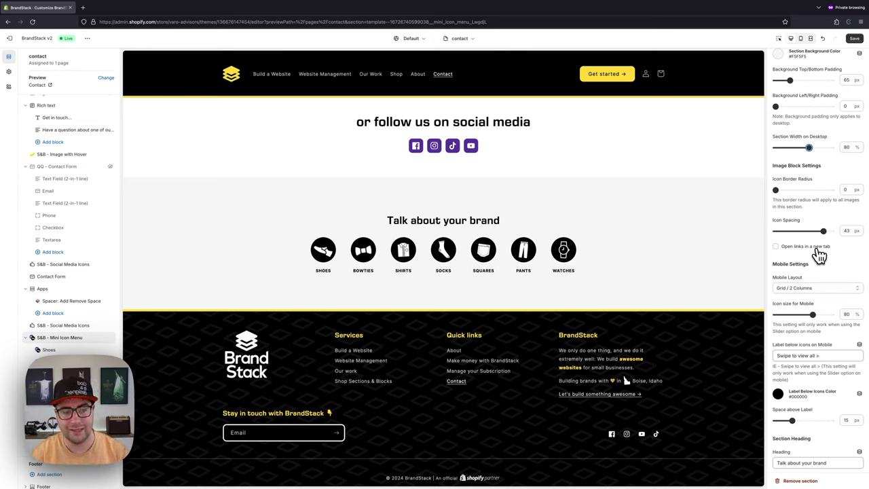
left_click(820, 249)
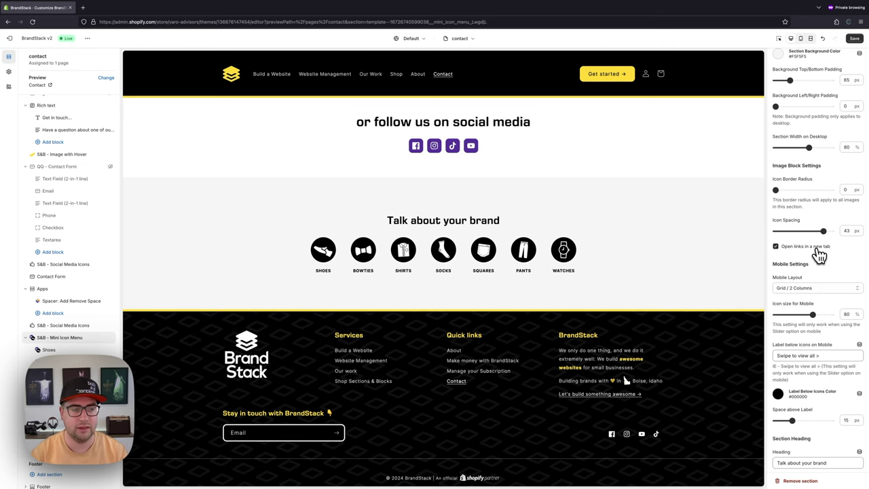
scroll(820, 254, "down", 3)
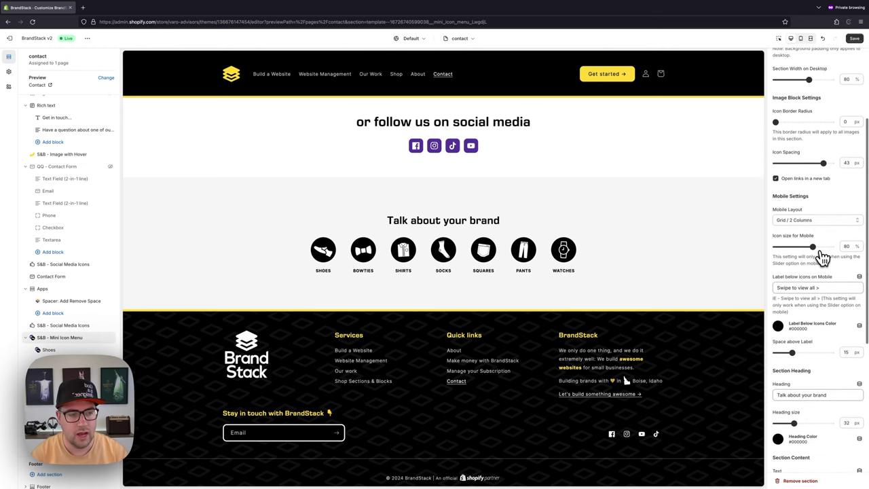
scroll(821, 255, "down", 1)
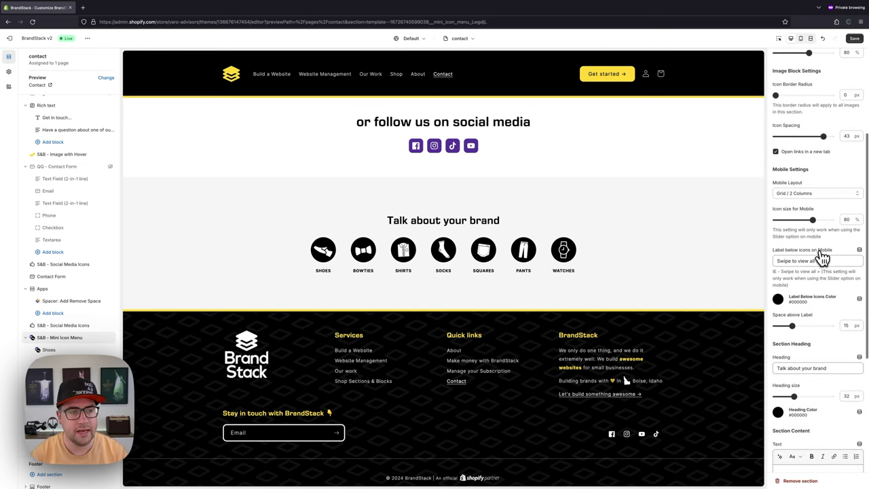
left_click(802, 39)
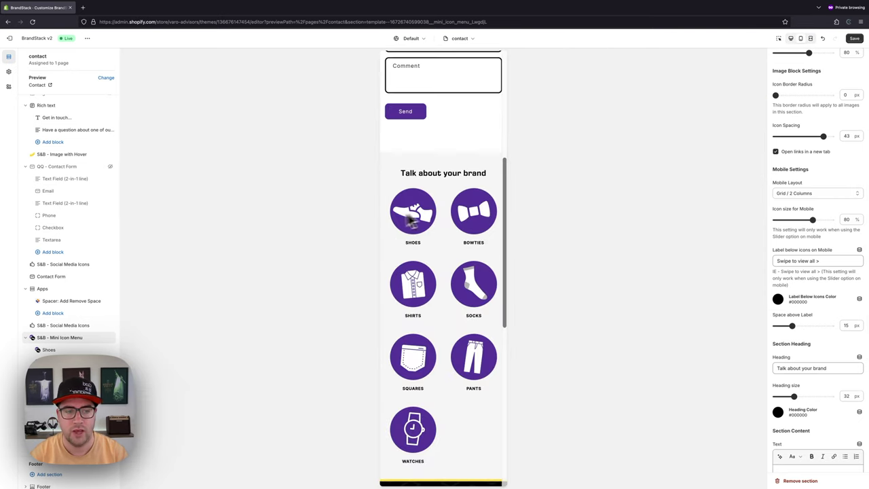
Step: Set the mobile layout to Slider after trying Grid / 3 Columns, with mobile icon size 100%
scroll(407, 212, "down", 1)
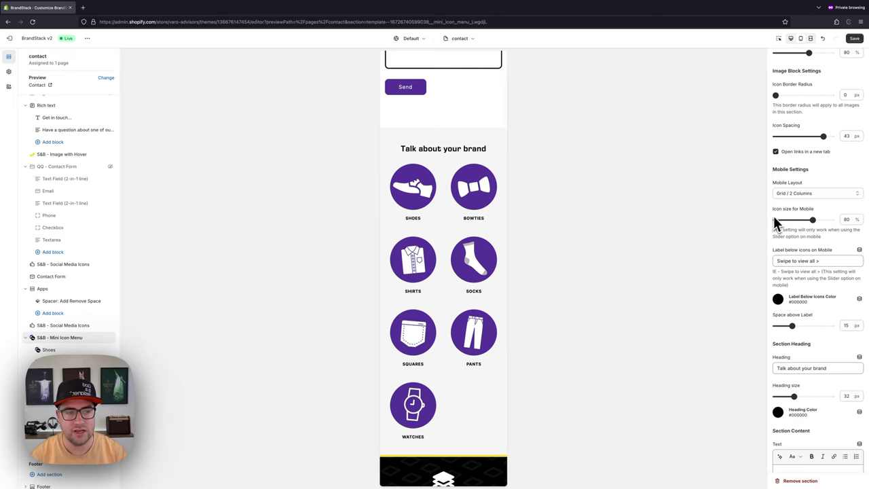
left_click(802, 194)
left_click(800, 199)
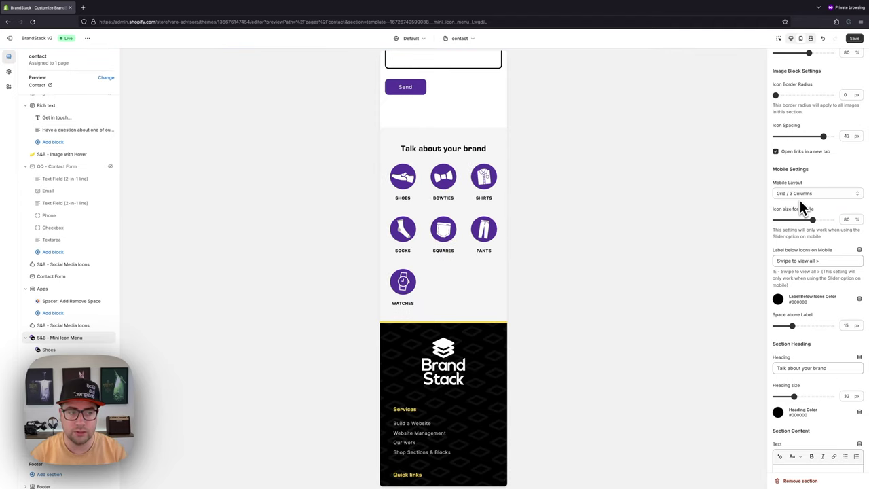
left_click(801, 197)
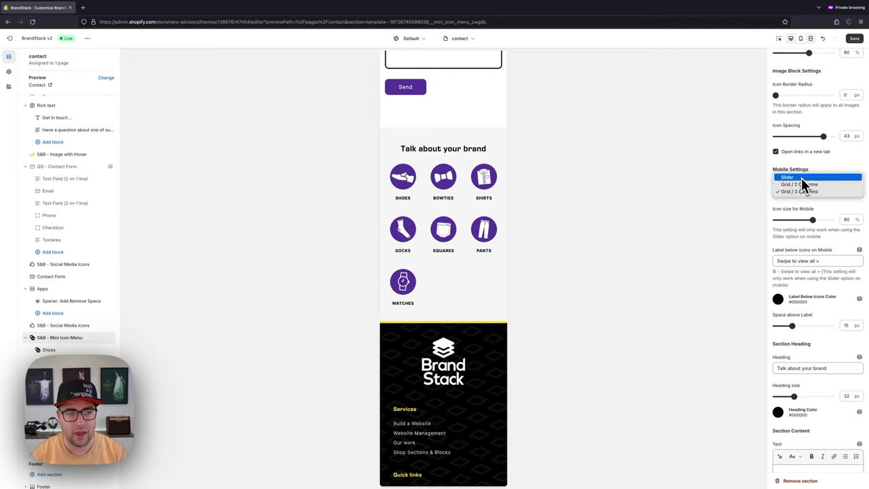
left_click(802, 177)
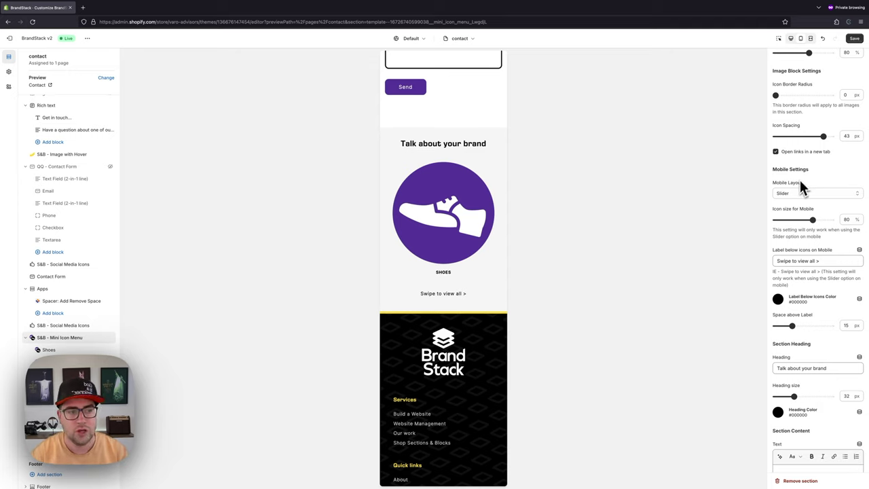
left_click_drag(807, 223, 866, 224)
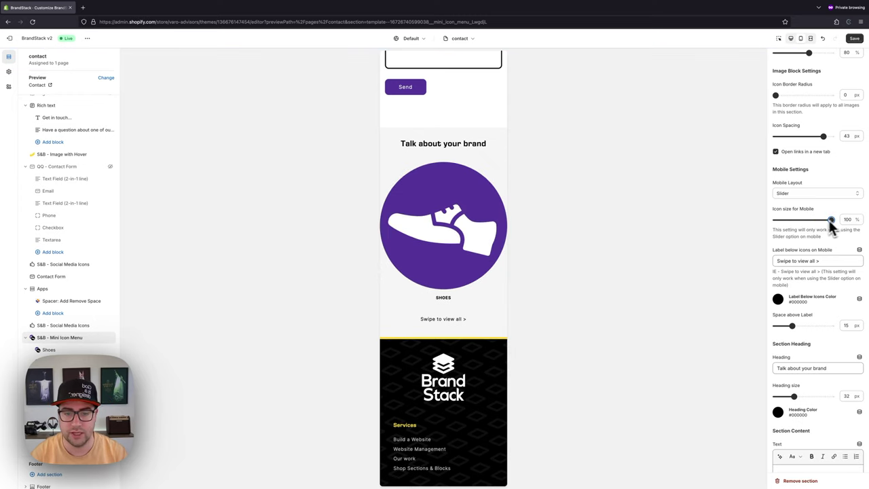
Step: Swipe through the mobile slider, then shrink the mobile icon size to 40%
scroll(475, 228, "right", 3)
scroll(471, 228, "right", 3)
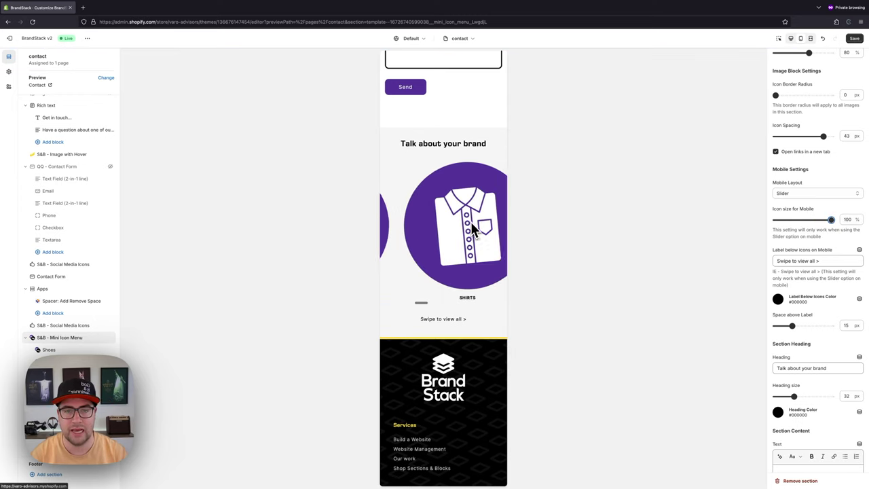
scroll(473, 229, "right", 5)
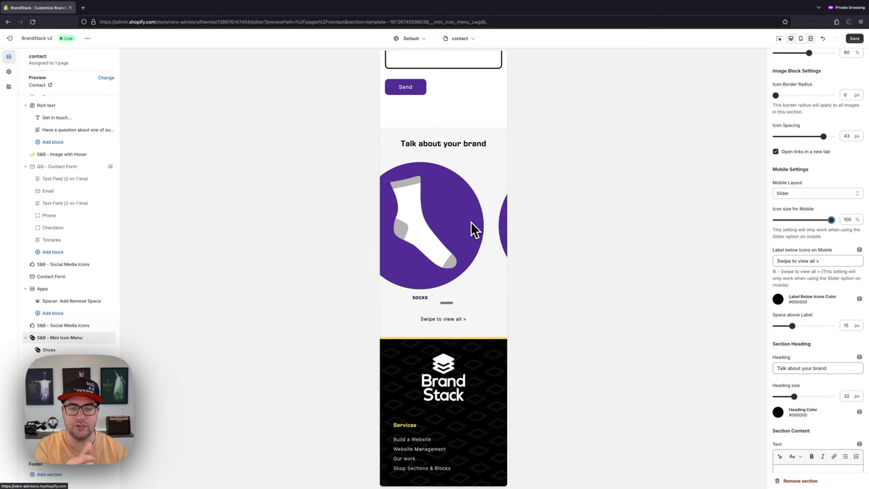
scroll(474, 229, "left", 10)
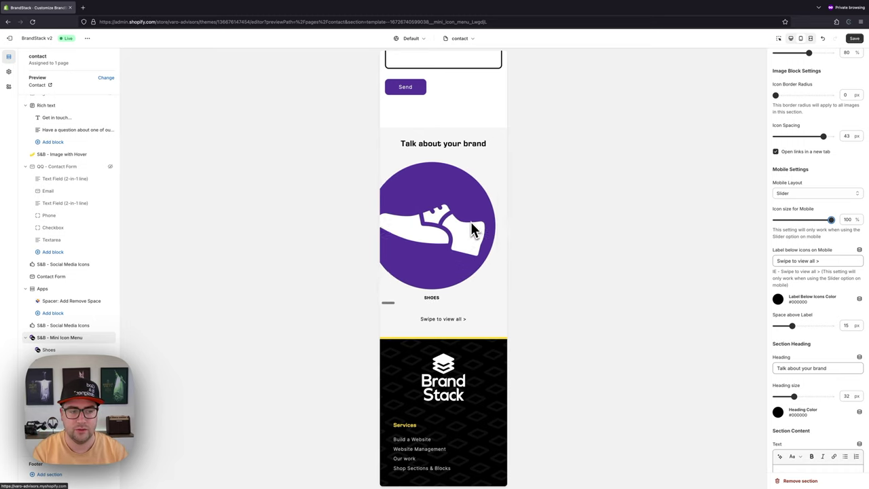
left_click_drag(829, 220, 781, 223)
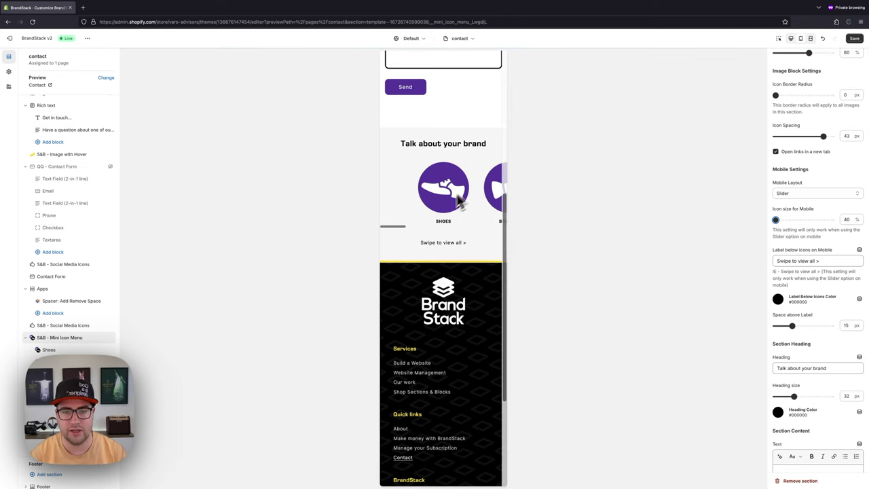
scroll(446, 196, "right", 3)
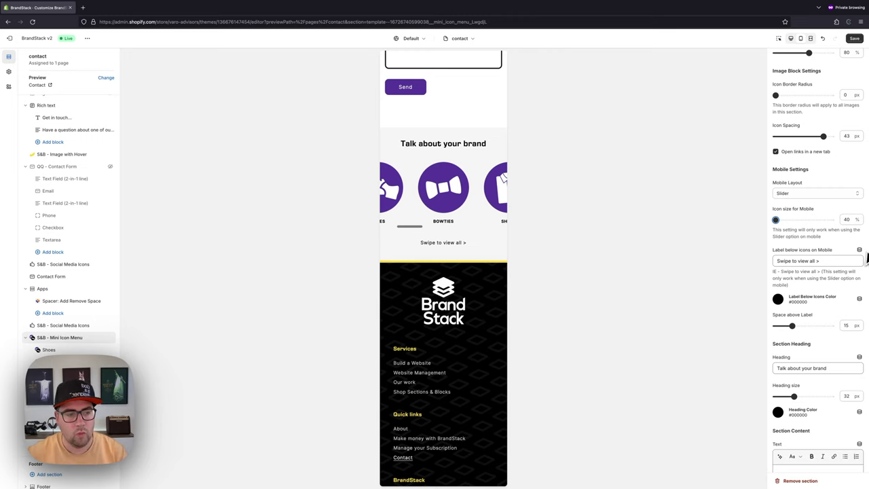
left_click(816, 251)
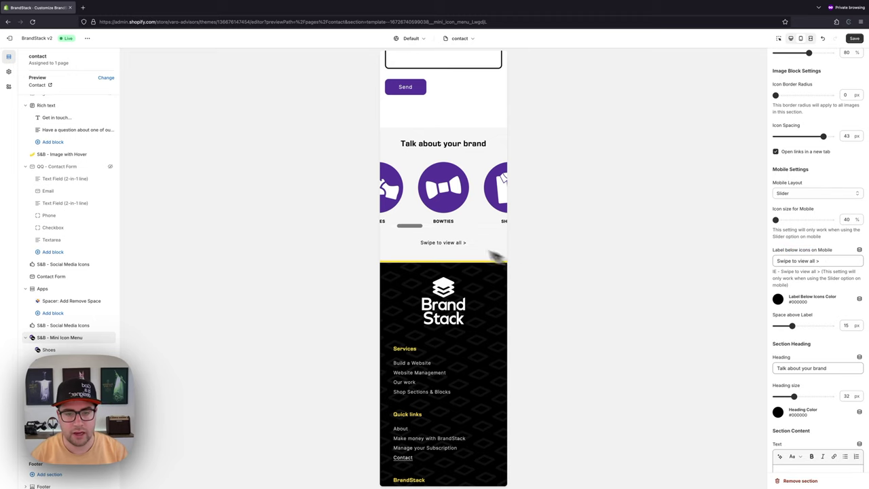
Step: Try new text and a red colour on the mobile swipe label, then set its colour back to black
scroll(440, 203, "left", 3)
left_click_drag(426, 243, 469, 243)
left_click(814, 262)
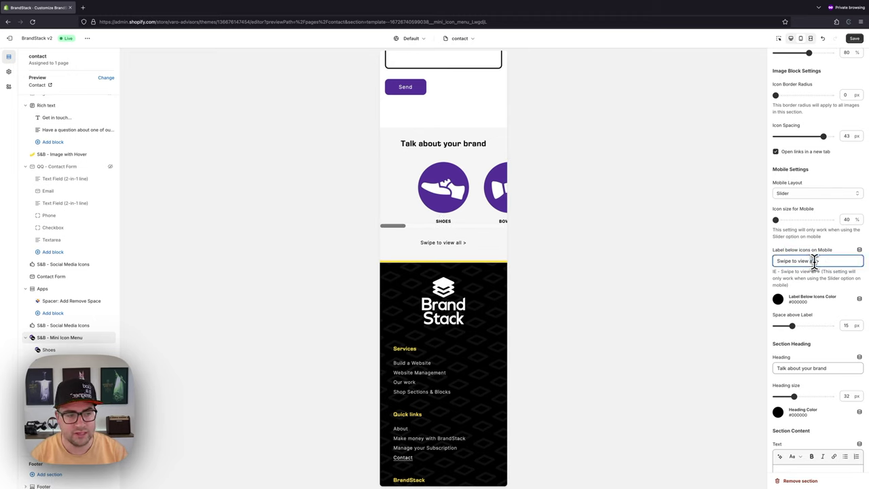
left_click_drag(795, 261, 767, 260)
type("Change this")
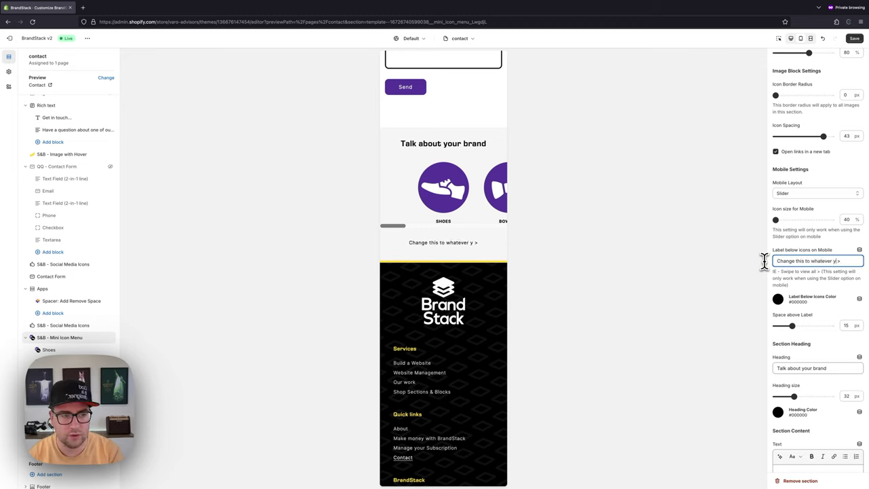
left_click(778, 301)
left_click(780, 282)
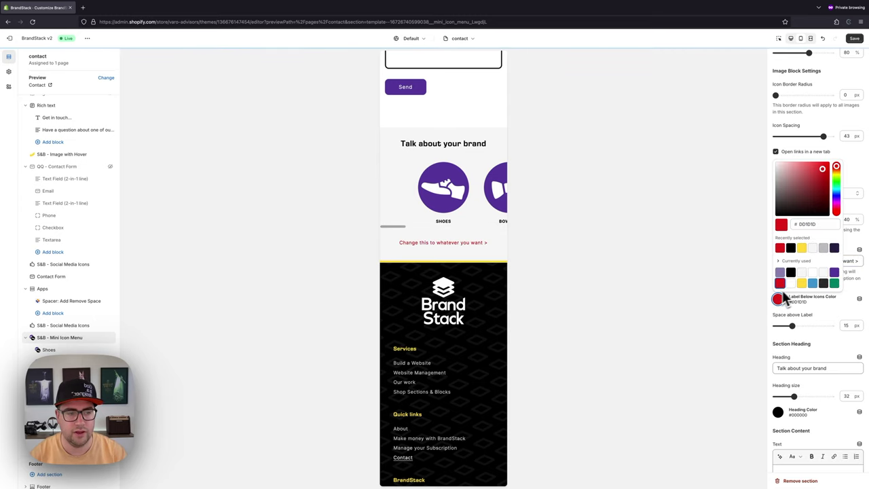
left_click(790, 272)
left_click(786, 297)
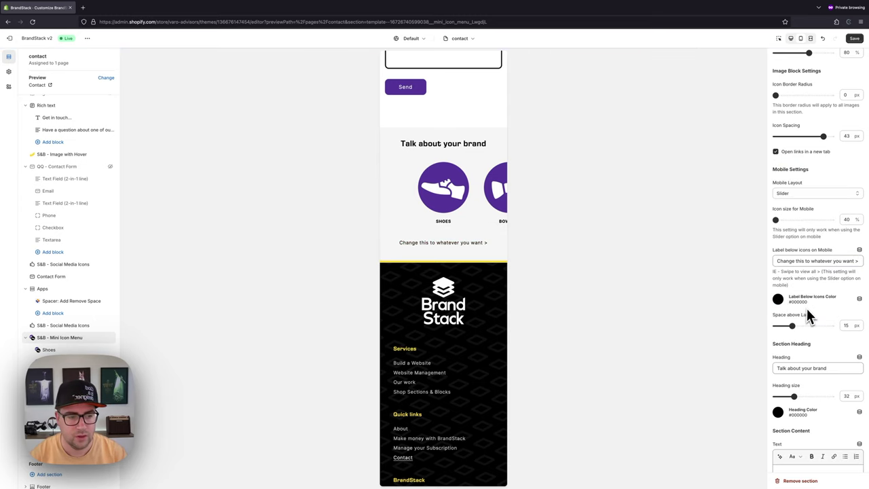
Step: Restore the label 'Swipe to view all >', set 13 px space above it, and return to desktop preview
scroll(808, 314, "down", 1)
left_click_drag(796, 299, 820, 299)
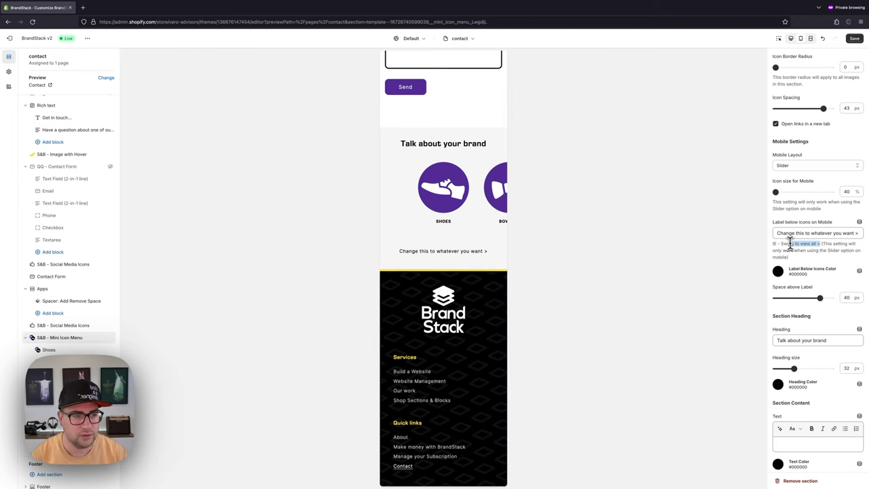
triple_click(784, 233)
type("Swipe to view all >")
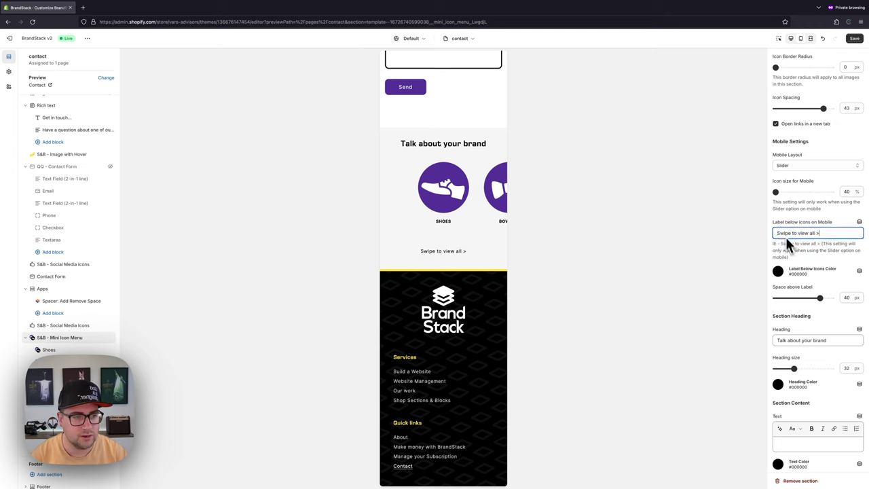
left_click_drag(803, 299, 790, 300)
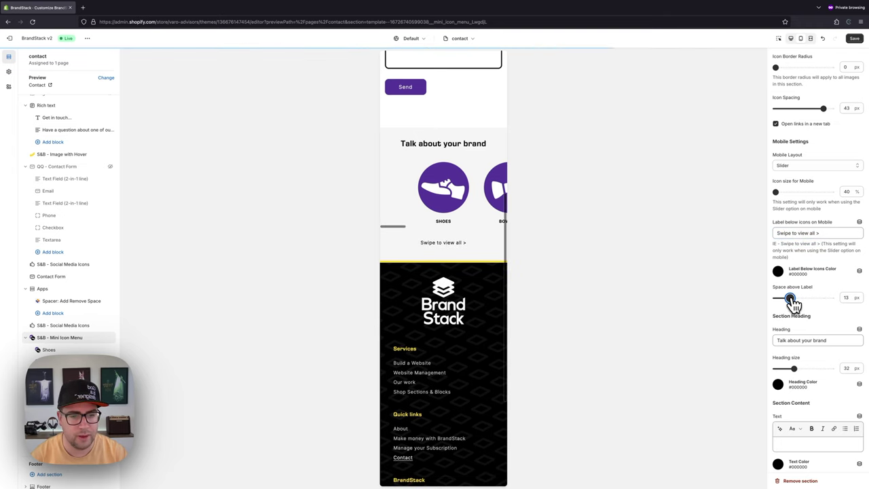
scroll(794, 302, "down", 2)
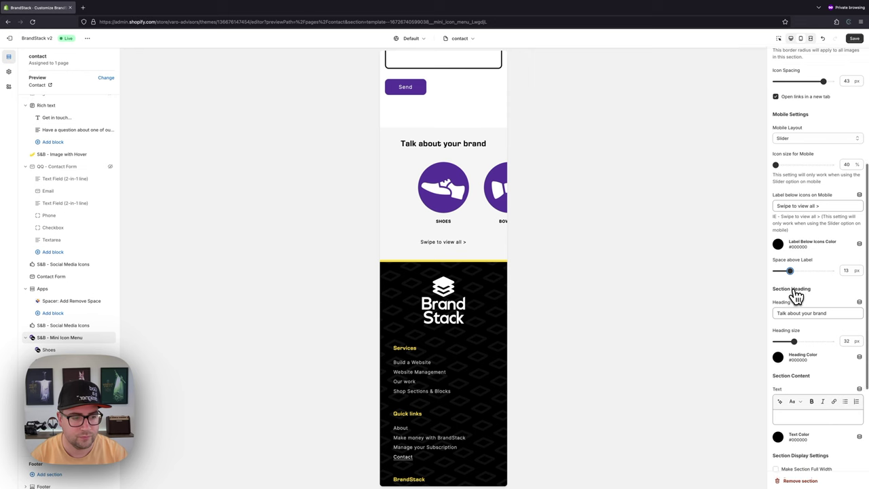
left_click(792, 38)
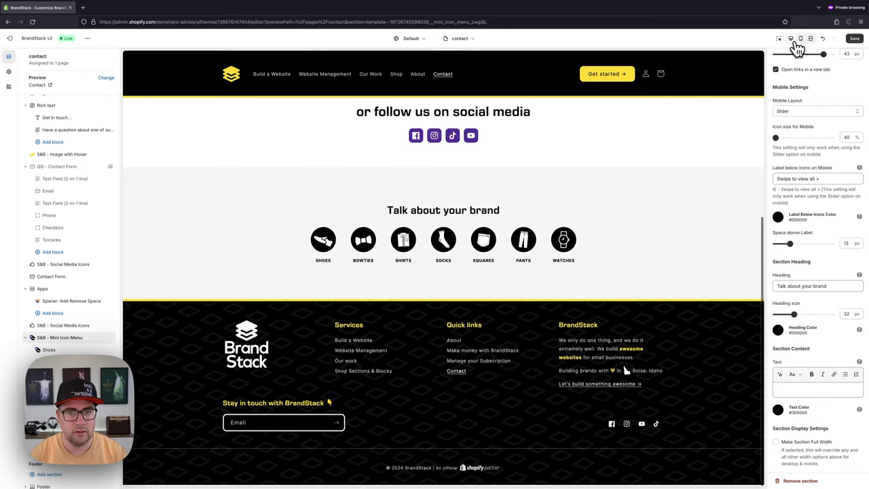
Step: Title the section 'Jump to a collection' at heading size 49 in purple #553499
scroll(823, 249, "down", 3)
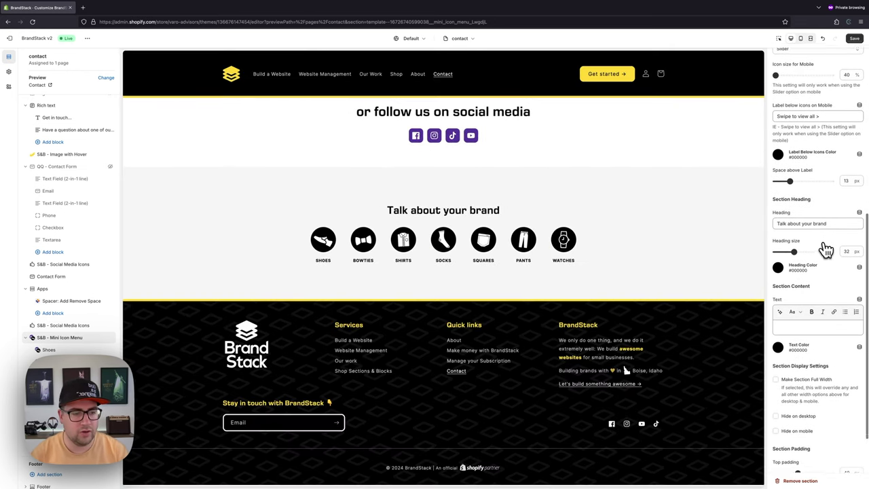
scroll(825, 248, "down", 1)
scroll(543, 246, "up", 1)
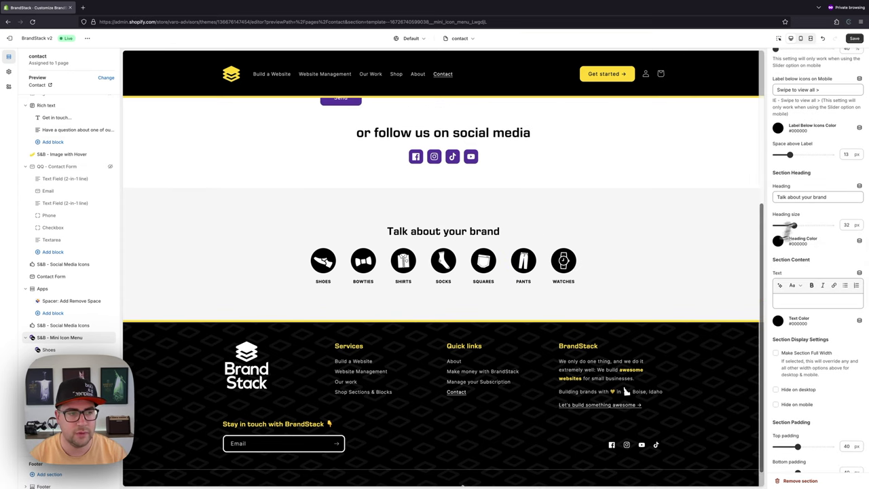
left_click(834, 197)
key("ctrl+a")
type("Jump")
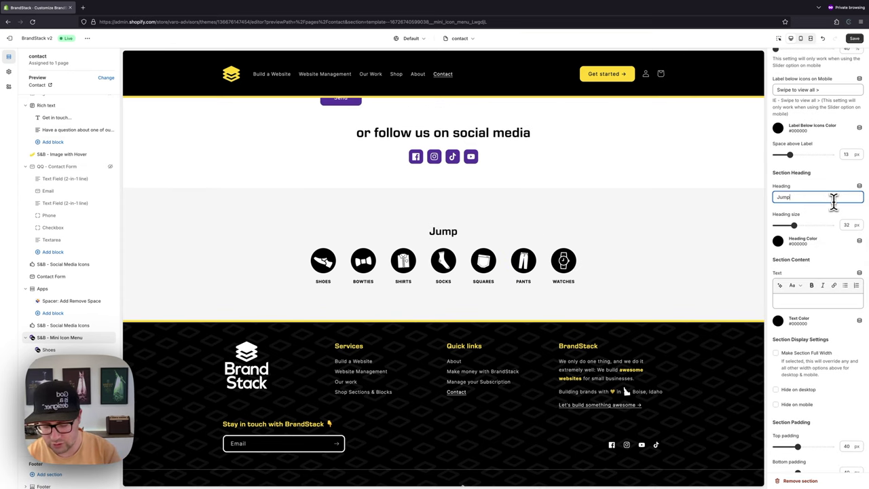
type(" to a collection")
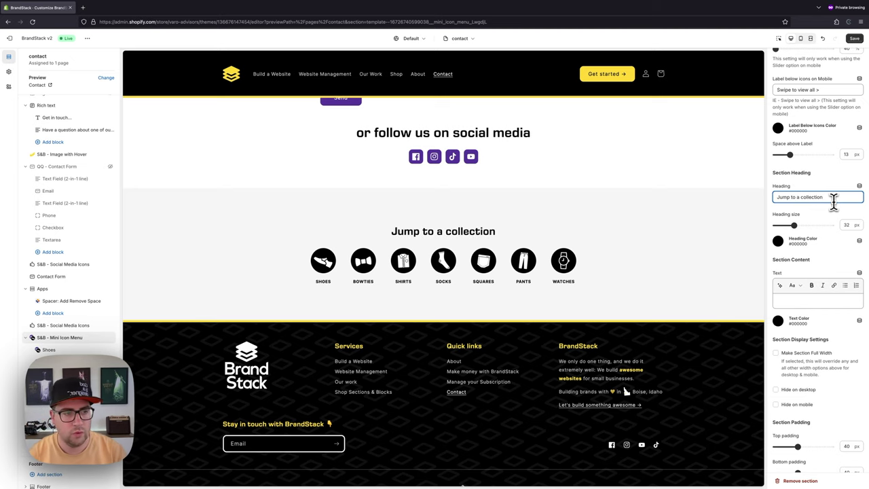
left_click(816, 226)
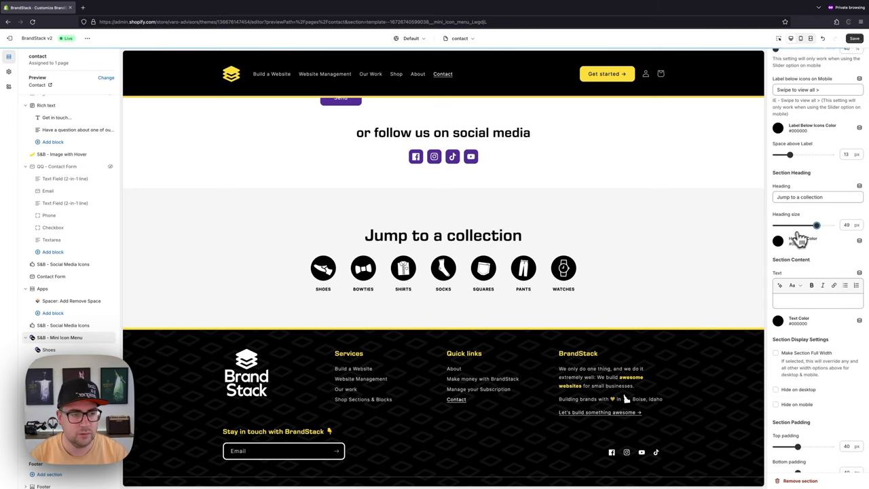
left_click(802, 239)
left_click(834, 214)
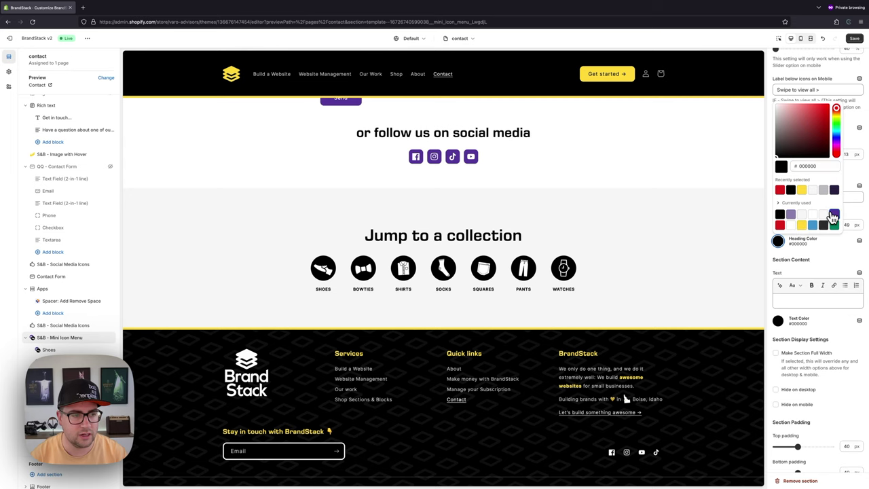
left_click(792, 258)
Step: Add the description 'Add some description text, as well' and keep its colour black
left_click(800, 301)
type("Add som")
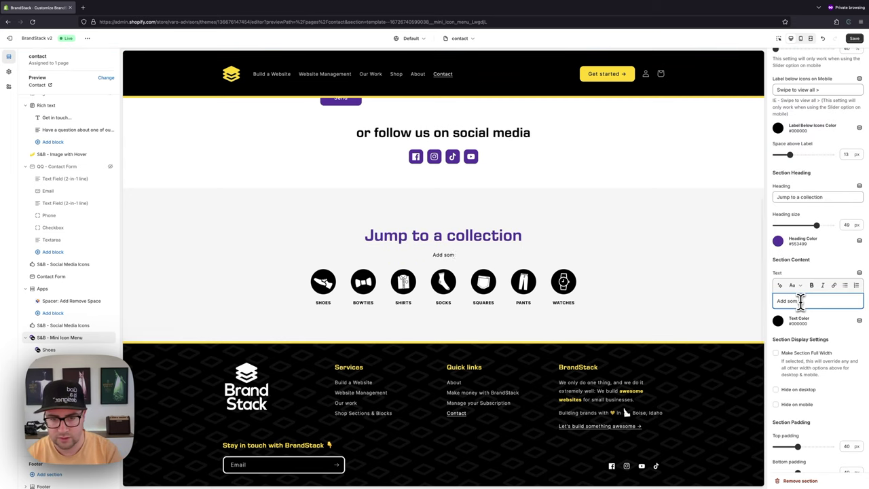
type("e description te")
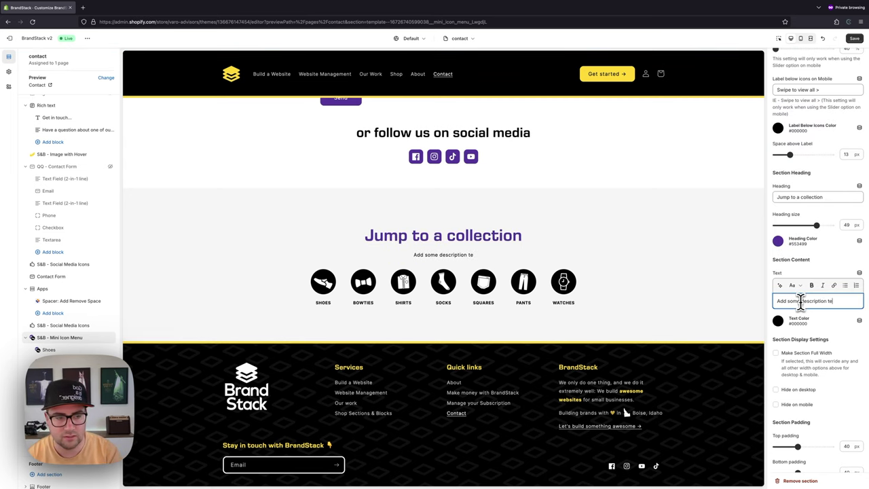
type("xt, as well")
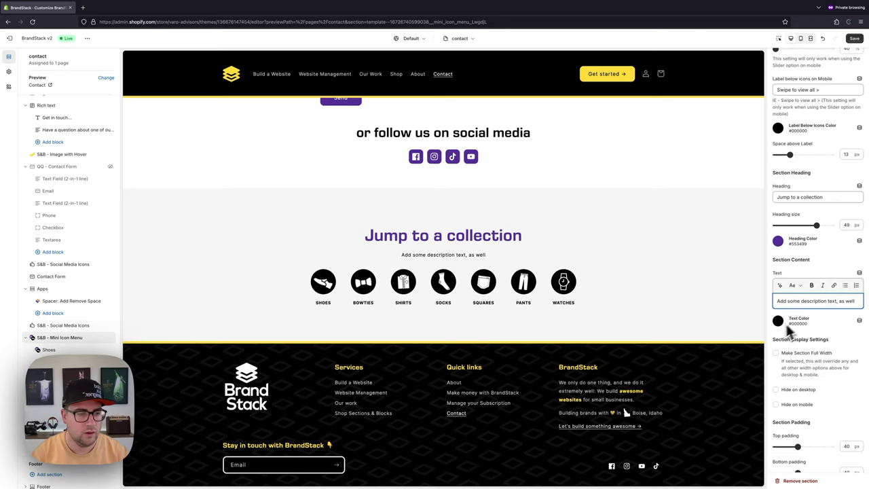
left_click(779, 321)
left_click(780, 294)
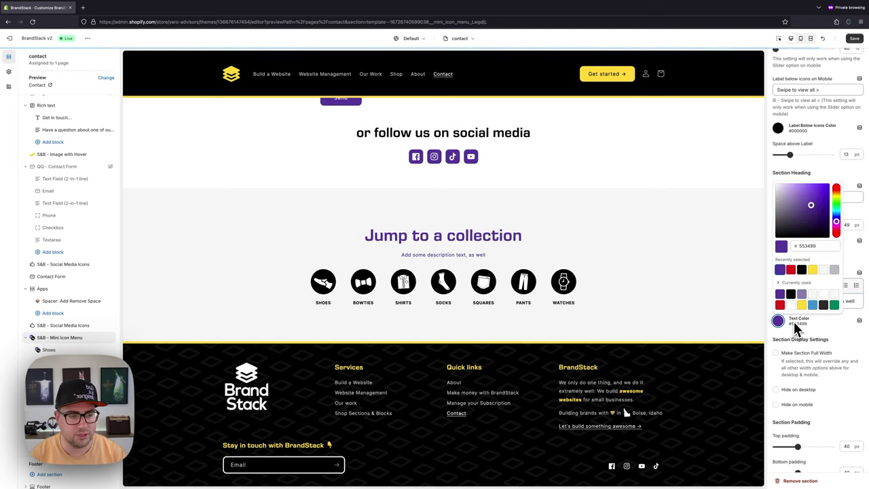
left_click(791, 293)
left_click(793, 331)
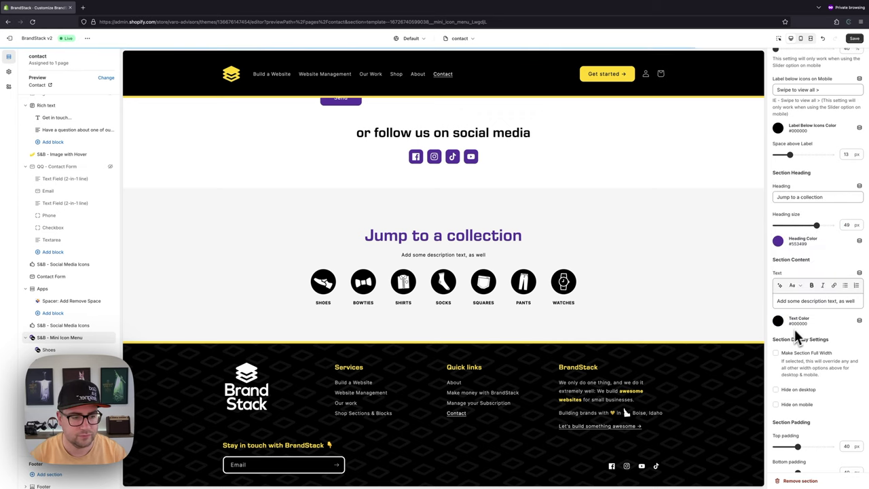
scroll(804, 325, "down", 1)
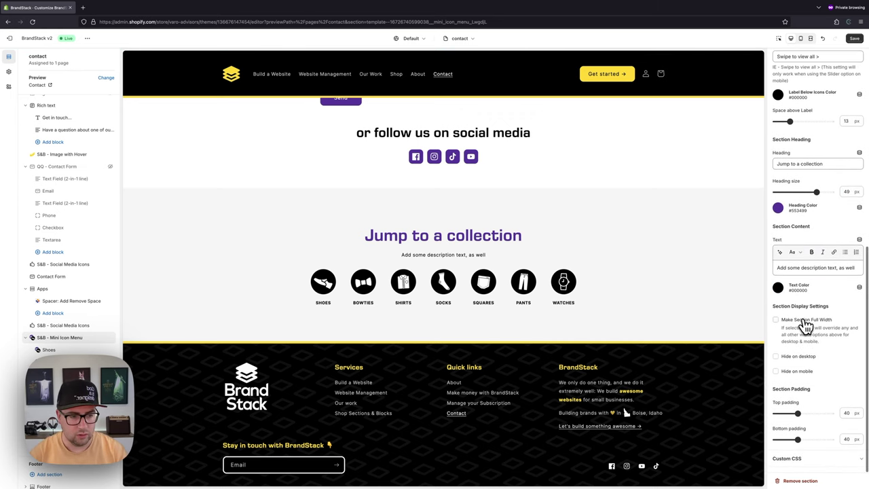
Step: Make the section full width and set its desktop width to 80%, checking in fullscreen preview
left_click(805, 322)
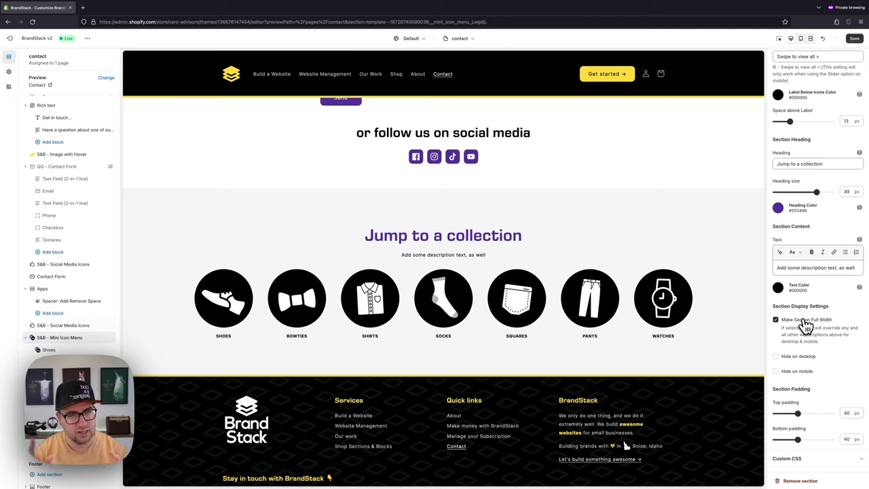
scroll(805, 325, "up", 10)
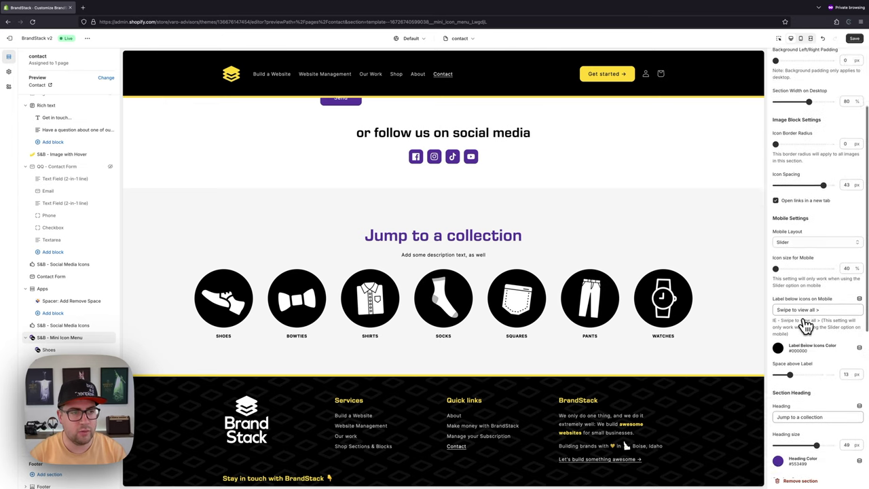
left_click_drag(809, 207, 856, 207)
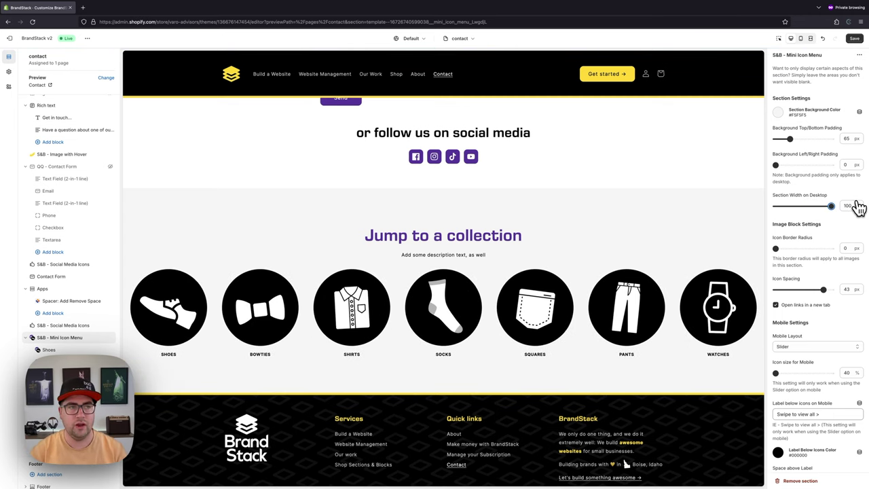
left_click(812, 39)
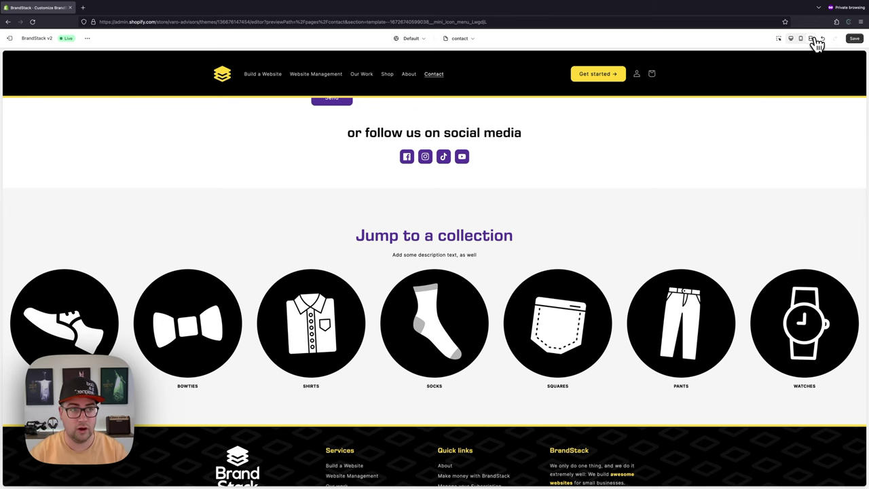
left_click(812, 38)
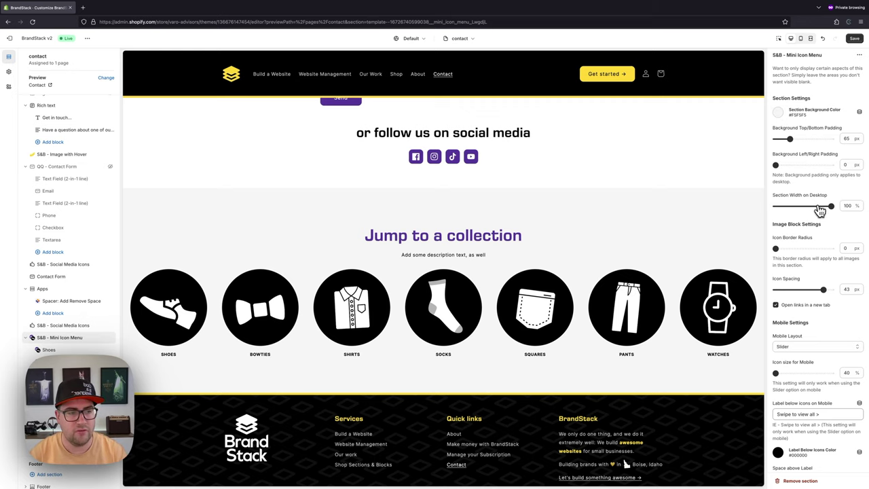
left_click_drag(820, 207, 813, 209)
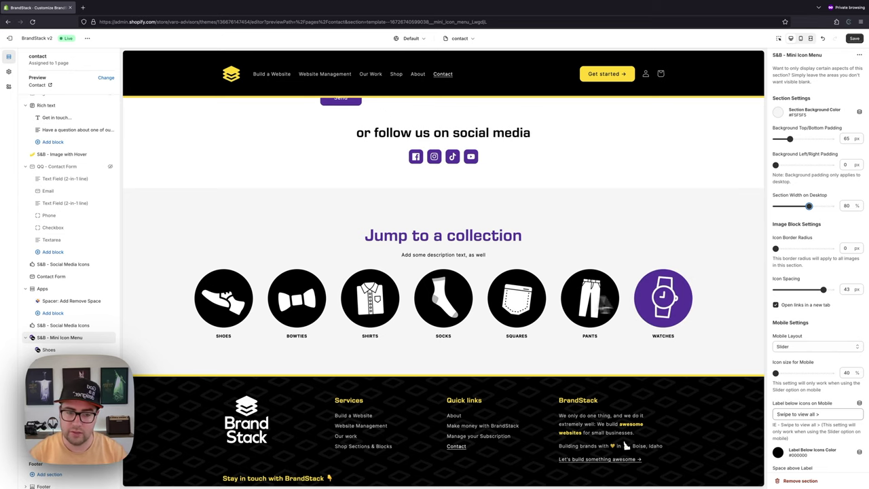
Step: Turn off full width, widen the desktop section width to 90%, and compare in fullscreen preview
left_click(810, 38)
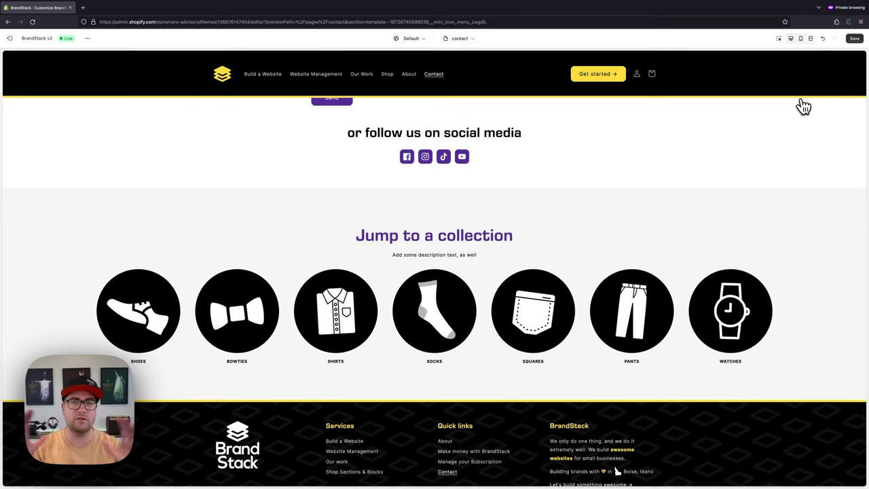
left_click(791, 38)
scroll(829, 319, "down", 5)
scroll(822, 353, "up", 1)
left_click(786, 319)
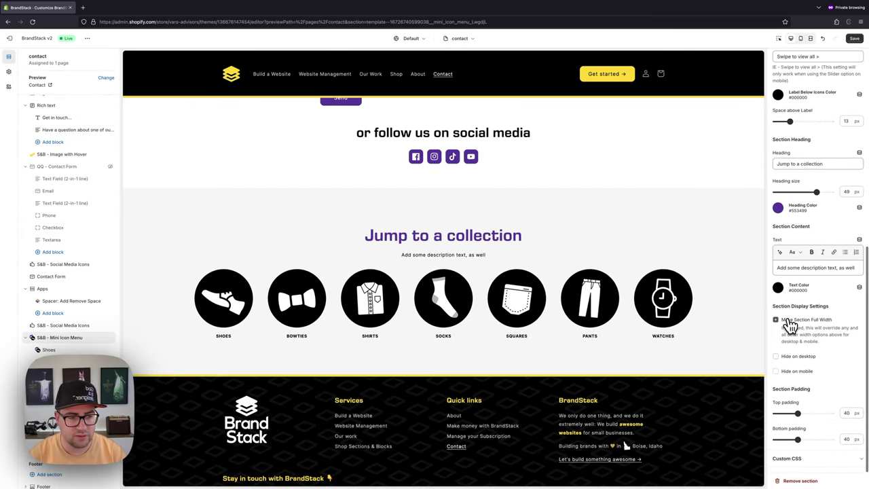
scroll(805, 350, "up", 5)
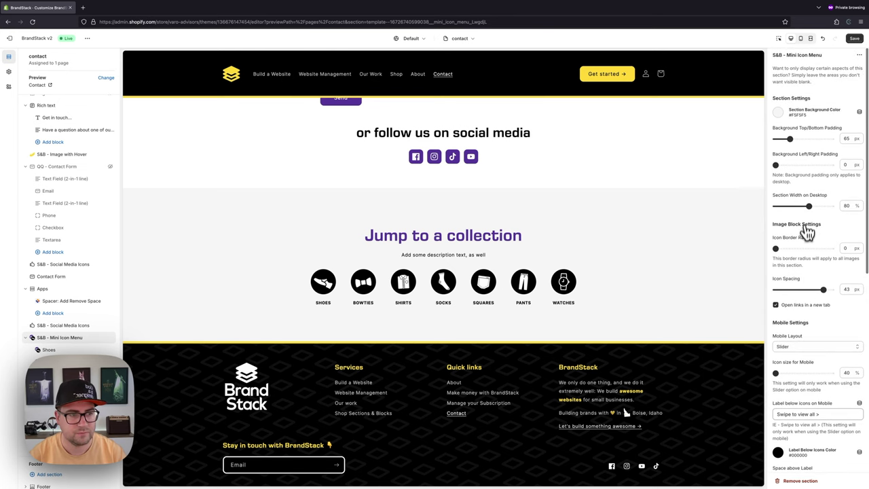
left_click_drag(813, 213, 823, 219)
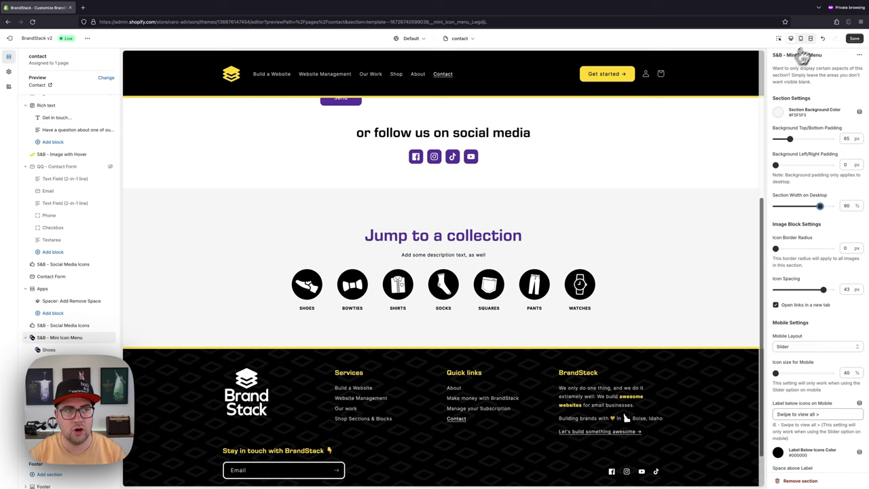
left_click(812, 39)
left_click(801, 41)
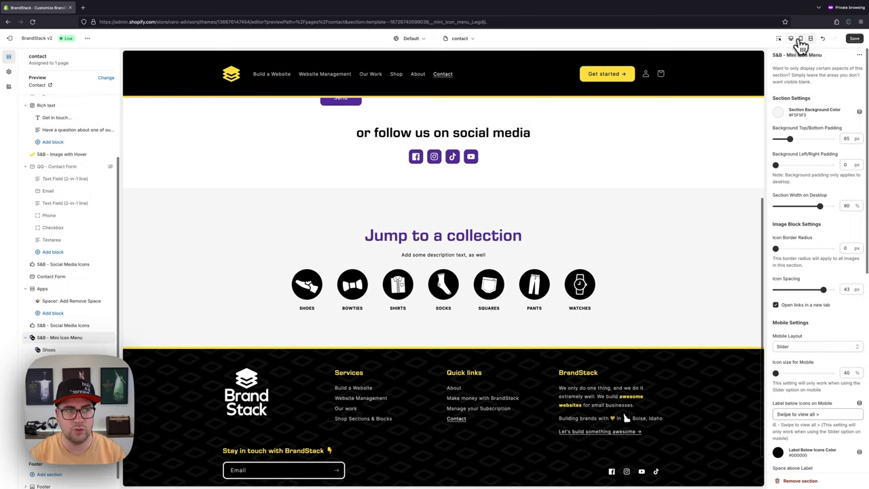
left_click(811, 39)
left_click(802, 40)
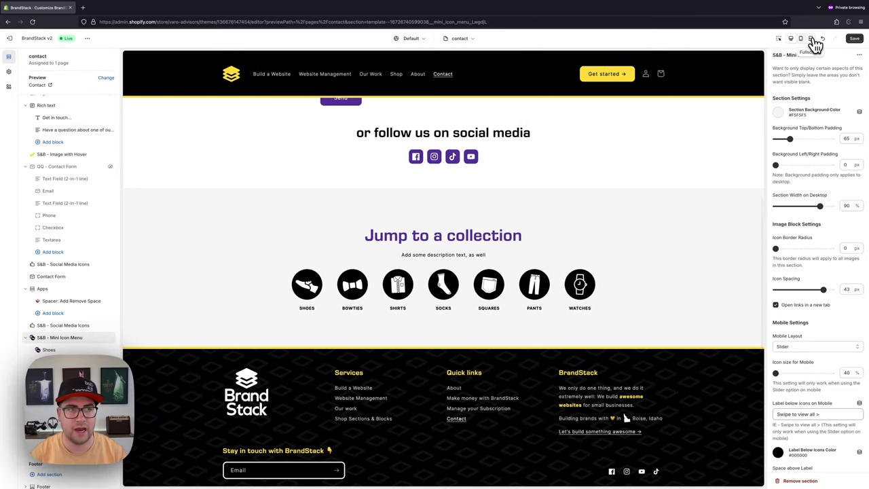
left_click(812, 39)
left_click(796, 41)
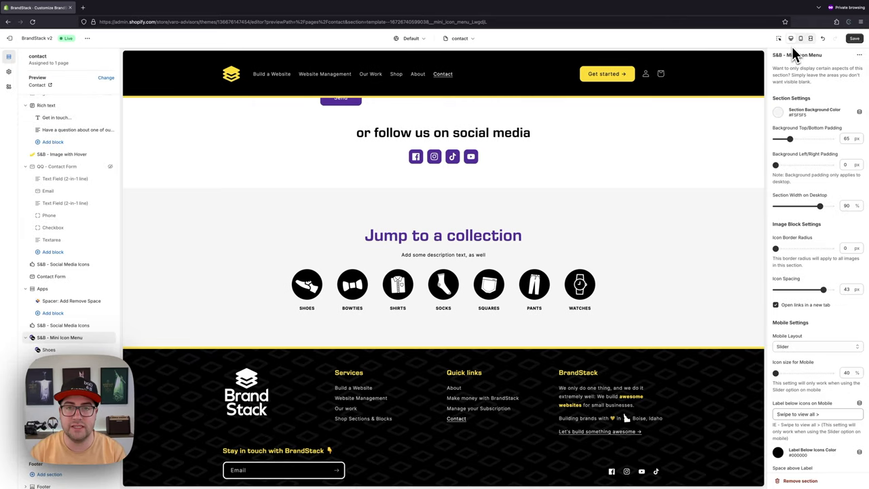
scroll(842, 224, "down", 5)
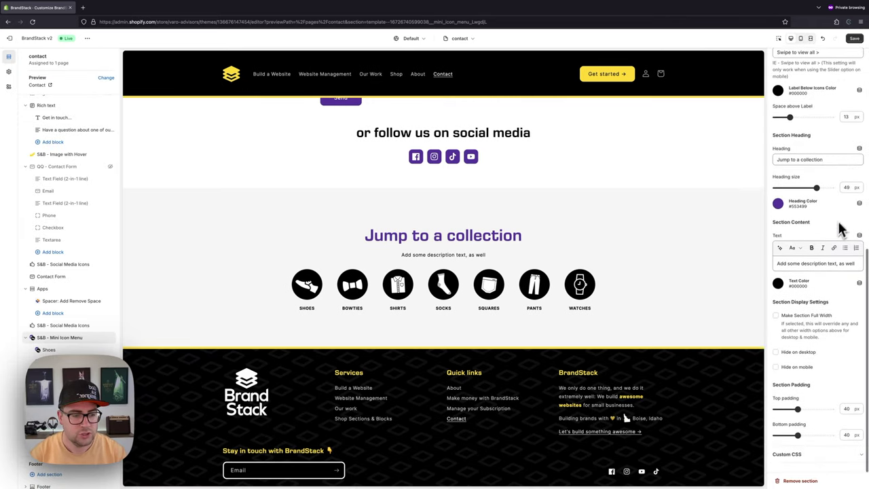
Step: Try Hide on desktop and turn it back off, then set the Mini Icon Menu padding to 60 px top, 64 px bottom
left_click(793, 358)
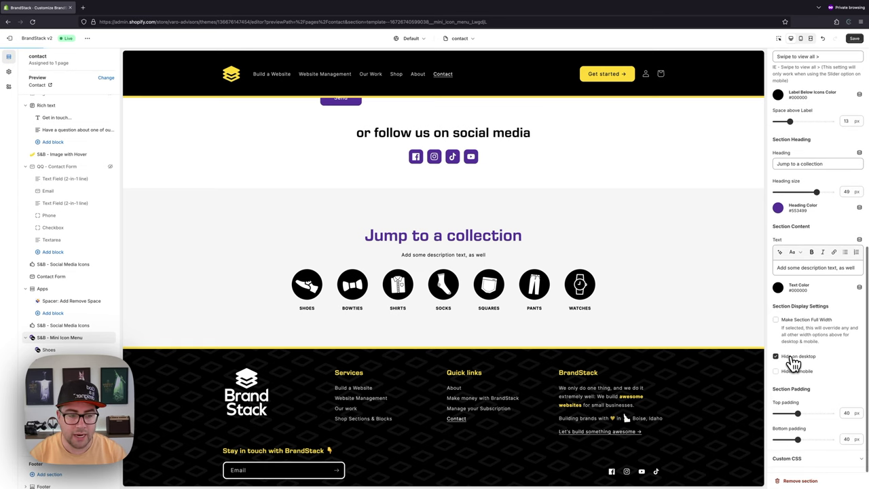
left_click(792, 359)
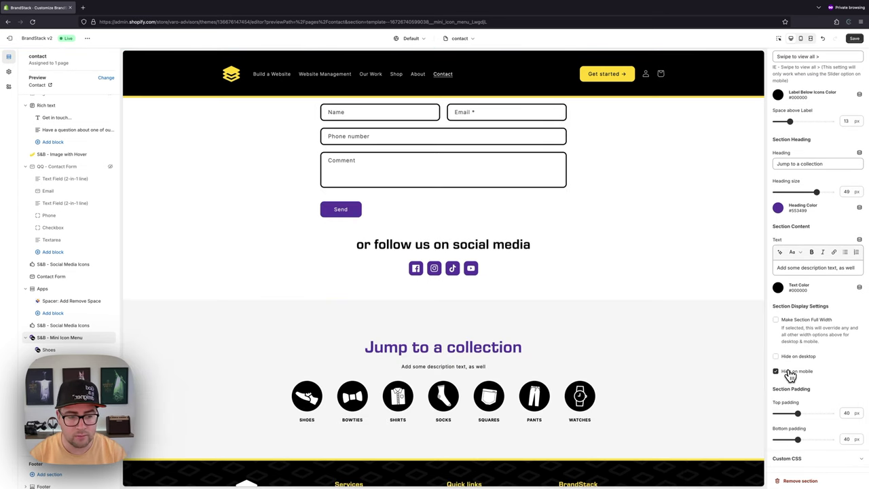
scroll(720, 370, "down", 3)
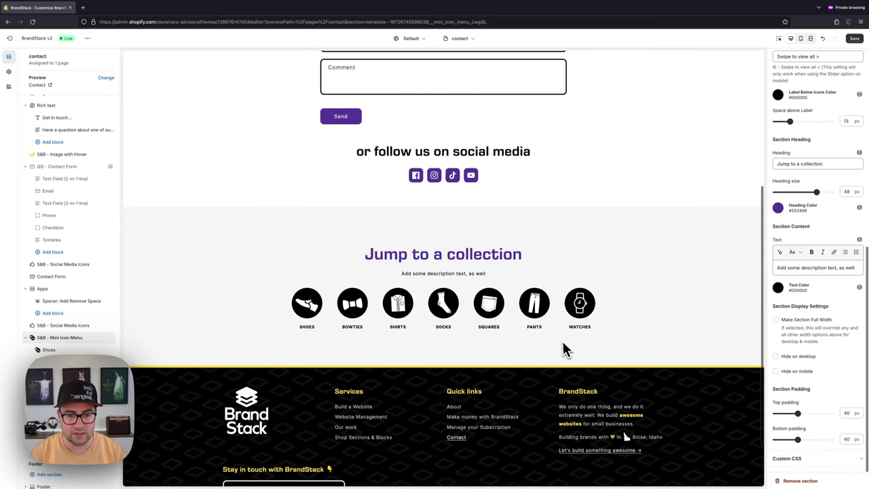
left_click_drag(800, 414, 815, 445)
left_click_drag(825, 414, 809, 414)
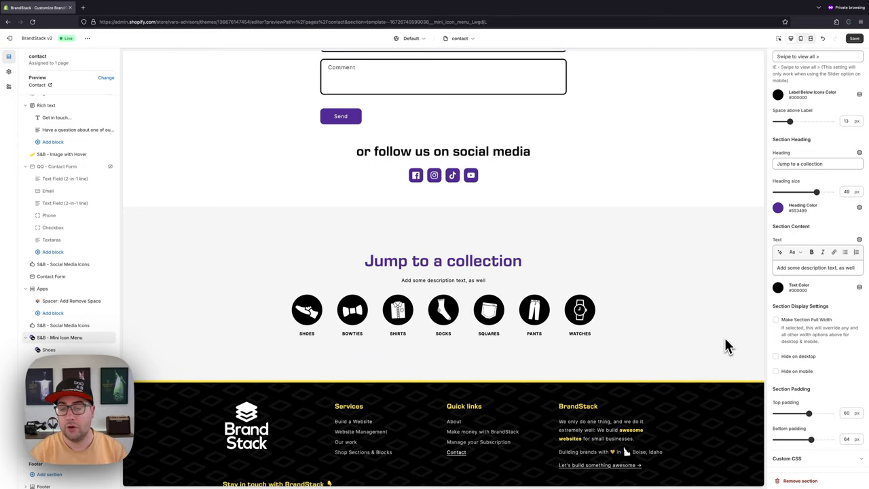